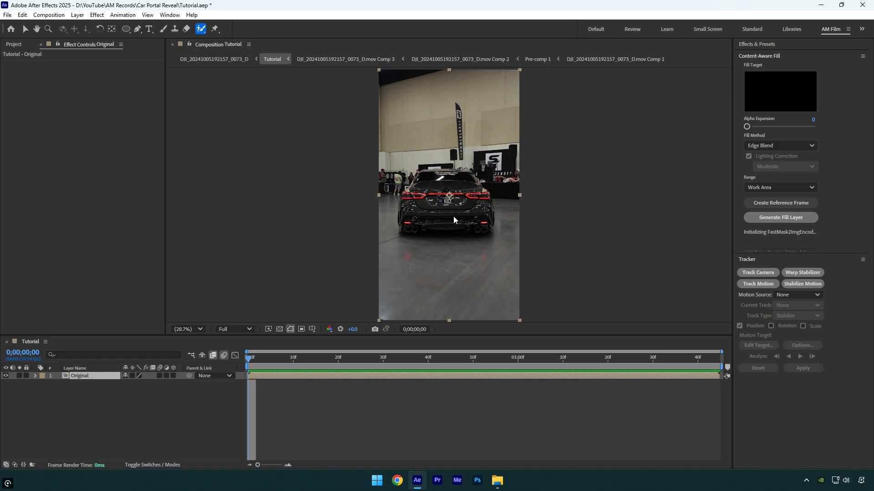
- Roto Brush the black car on the Original layer at the first frame, covering its rear body, trunk and bumper
double_click(454, 217)
scroll(485, 199, up, 3)
drag(369, 201, 372, 227)
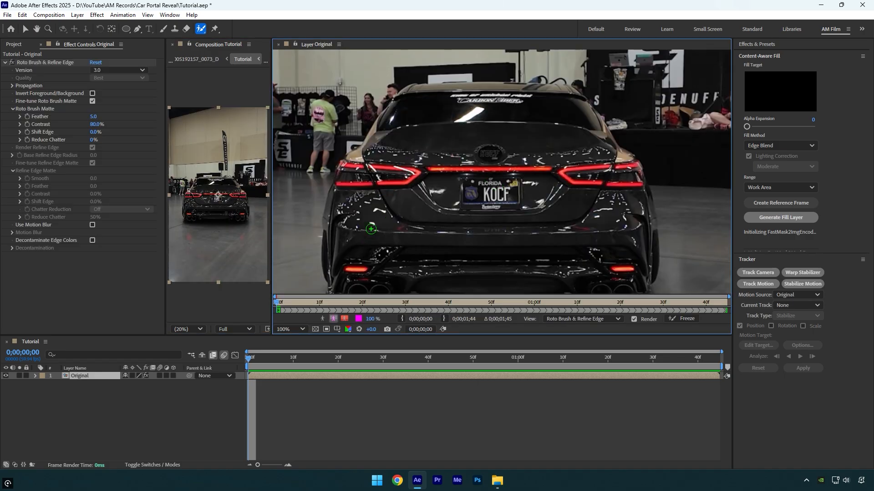
drag(455, 227, 470, 173)
drag(410, 196, 592, 196)
key(h)
scroll(447, 175, down, 2)
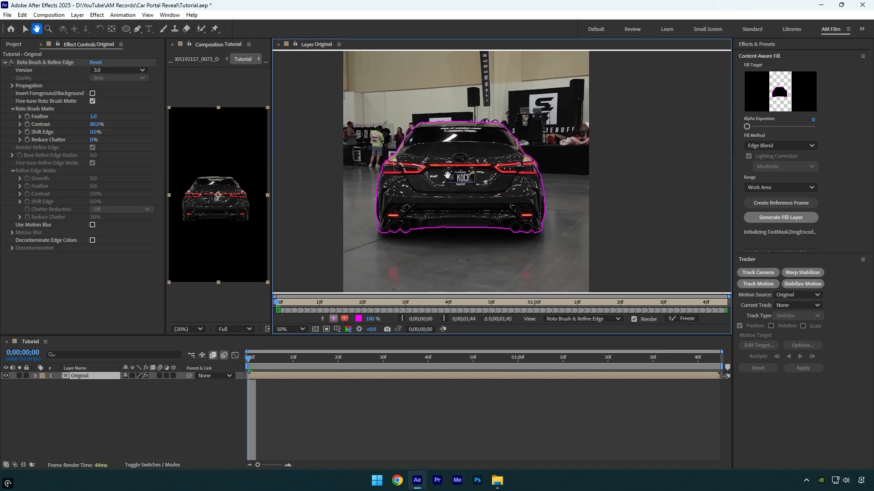
- Freeze the Roto Brush propagation for the whole clip and return to the Tutorial composition with the Selection tool
click(680, 320)
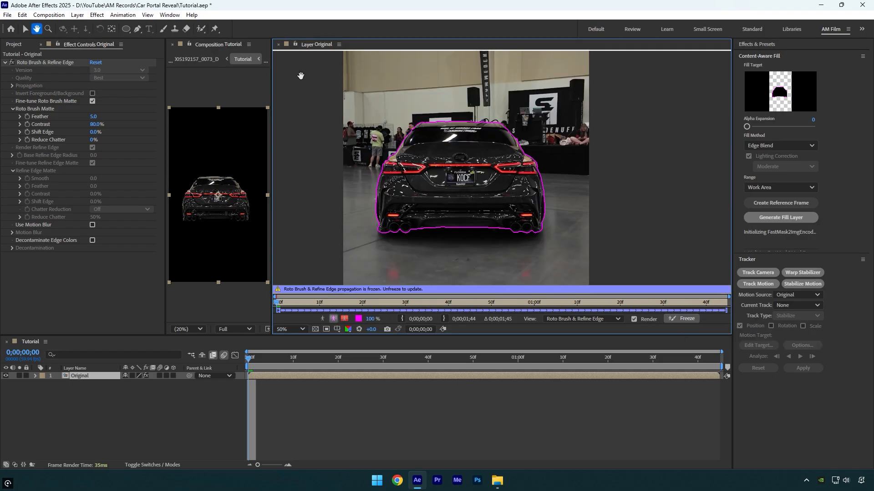
click(278, 44)
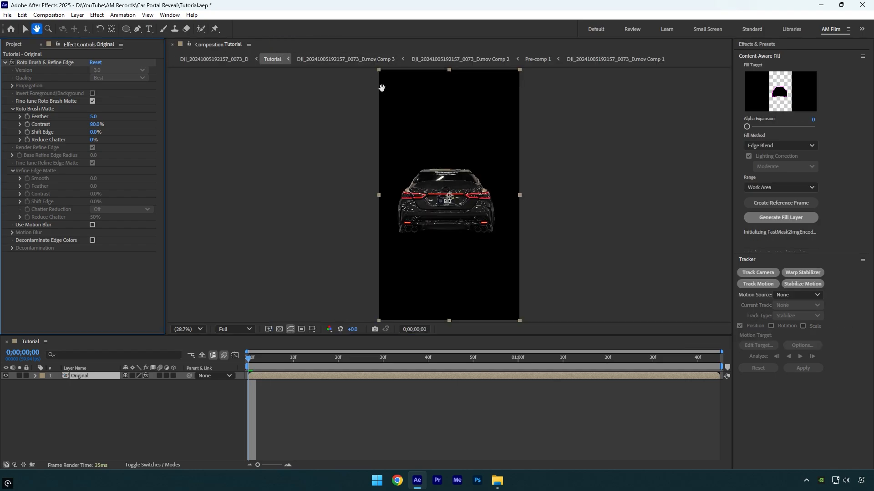
key(v)
- Duplicate the Original layer and rename the copy "Car only"
click(84, 376)
key(ctrl+d)
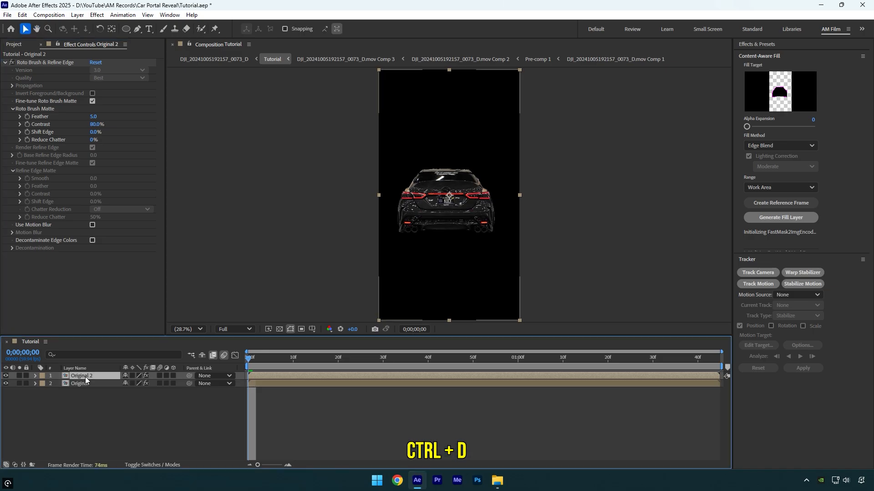
key(Return)
text(Car onl)
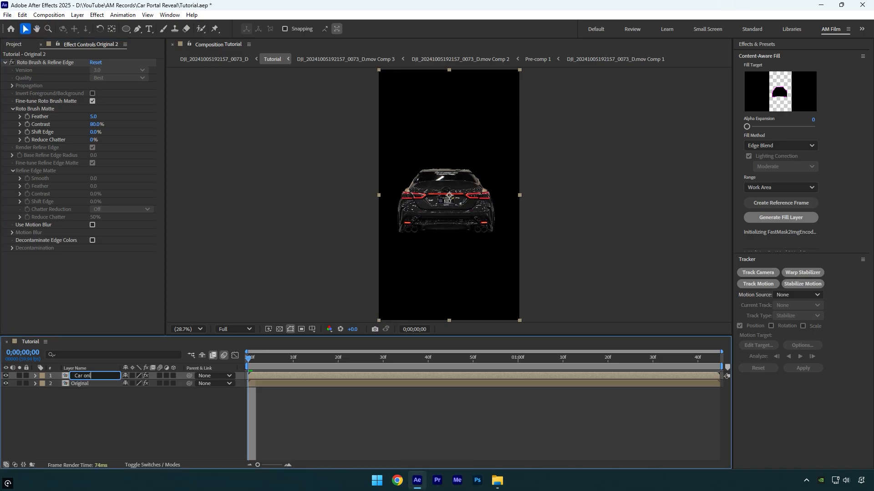
text(y)
key(Return)
- Remove the Roto Brush & Refine Edge effect from the Original layer and hide the Car only layer
click(88, 383)
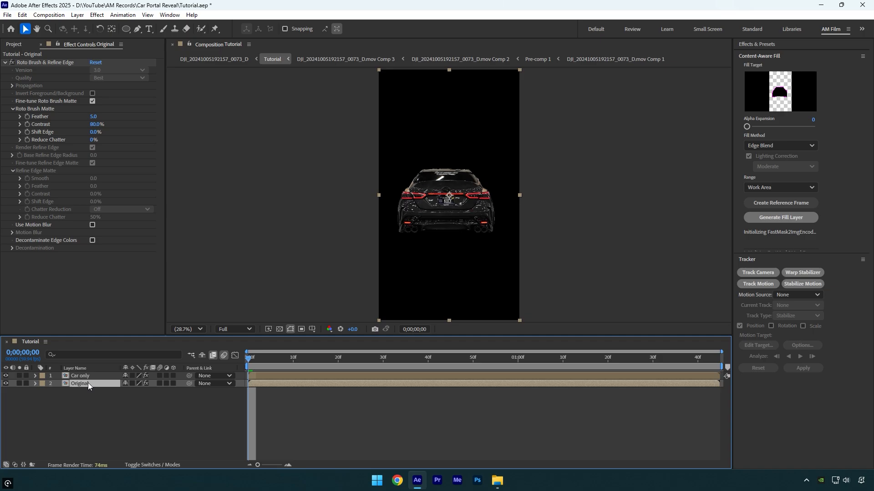
click(28, 64)
key(Delete)
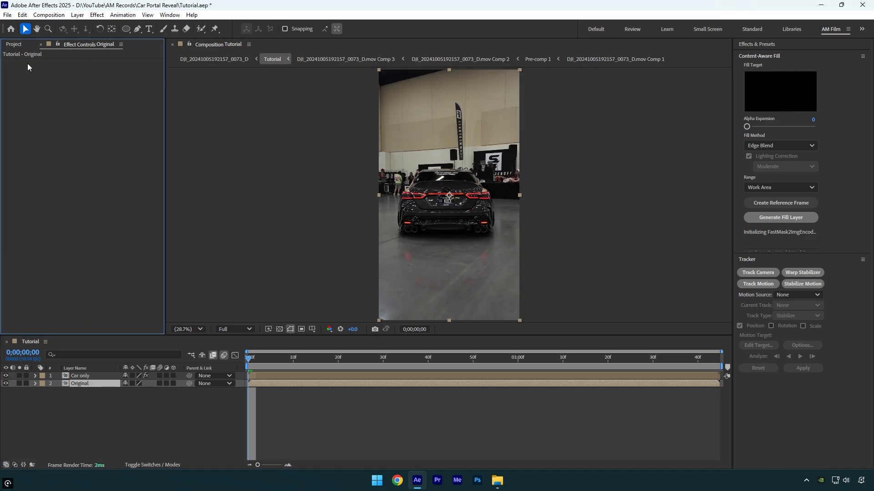
click(7, 377)
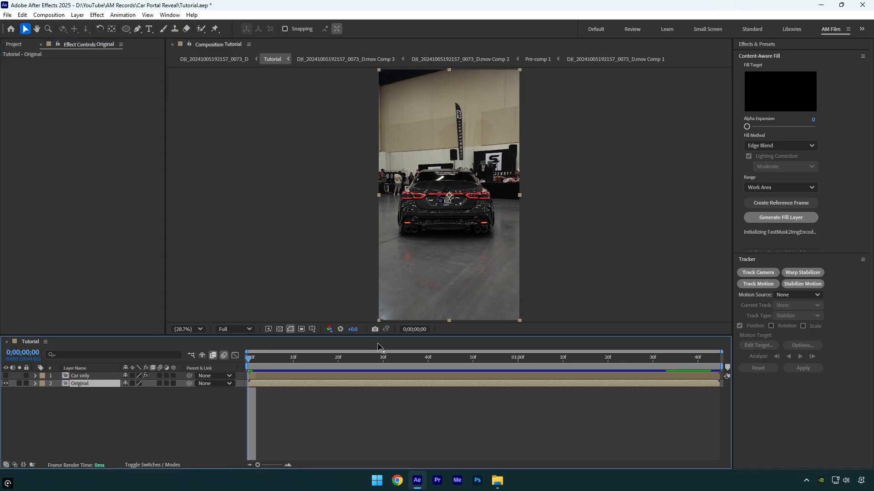
- Apply the Find Edges effect to the Original layer and turn on its Invert option
key(ctrl+space)
text(find)
key(Return)
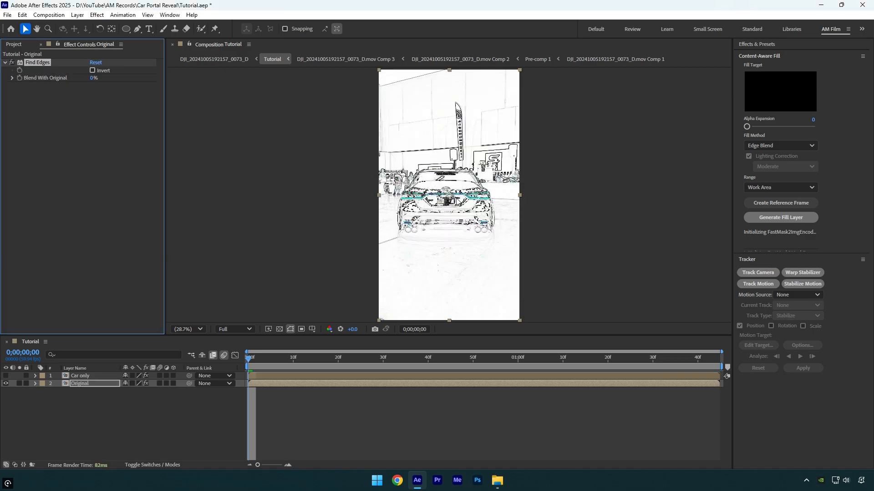
click(92, 70)
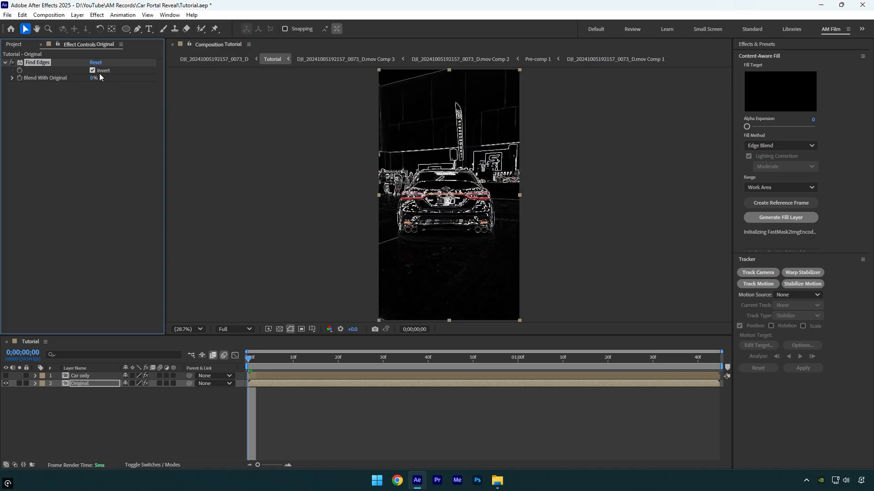
- Add a Tint effect to the Original layer and map white to the bright blue 1DB7FF
key(ctrl+space)
text(tint)
key(Return)
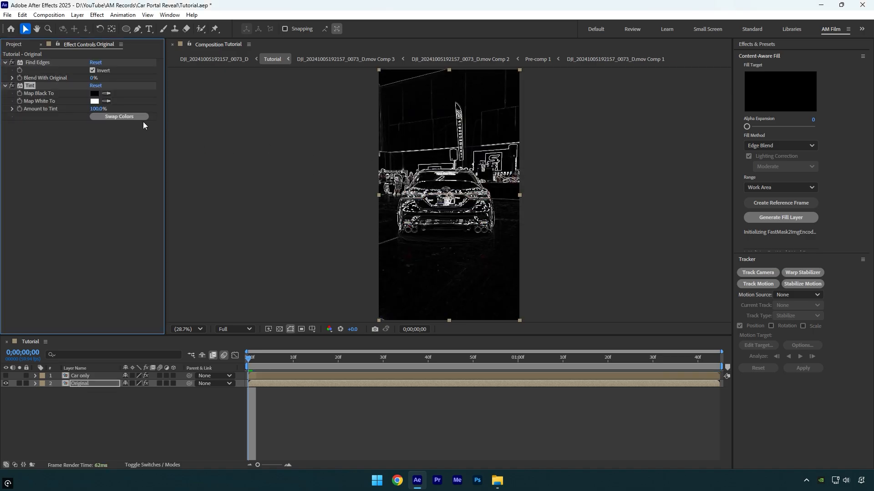
click(94, 101)
drag(422, 166, 240, 113)
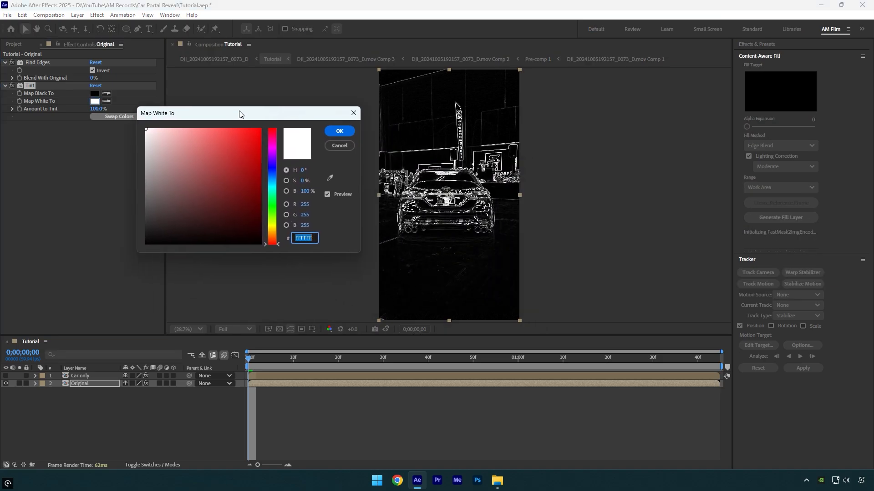
click(240, 141)
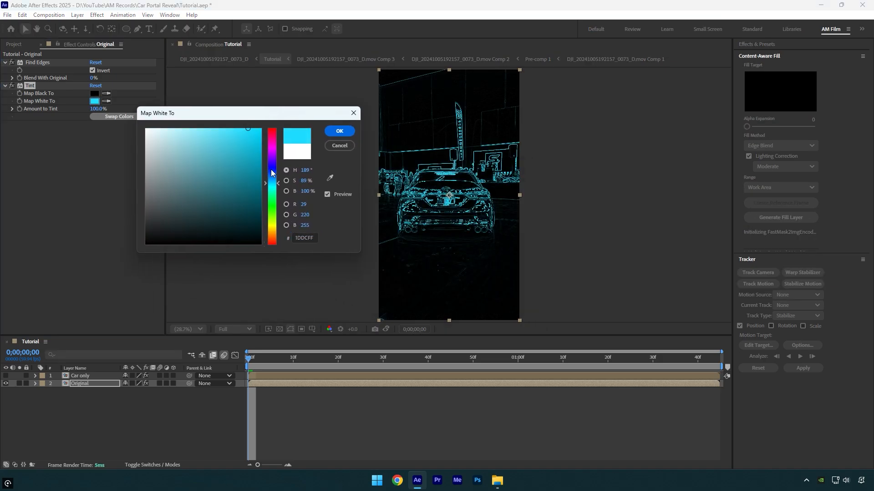
click(335, 132)
- Add Curves to the Original layer and move the RGB curve's black and white endpoints inward to strengthen the outline contrast
scroll(454, 252, up, 3)
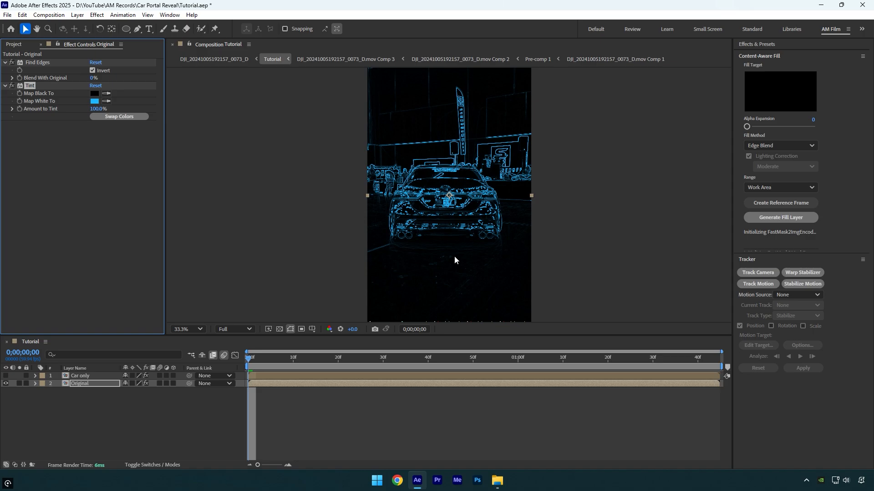
scroll(482, 260, down, 5)
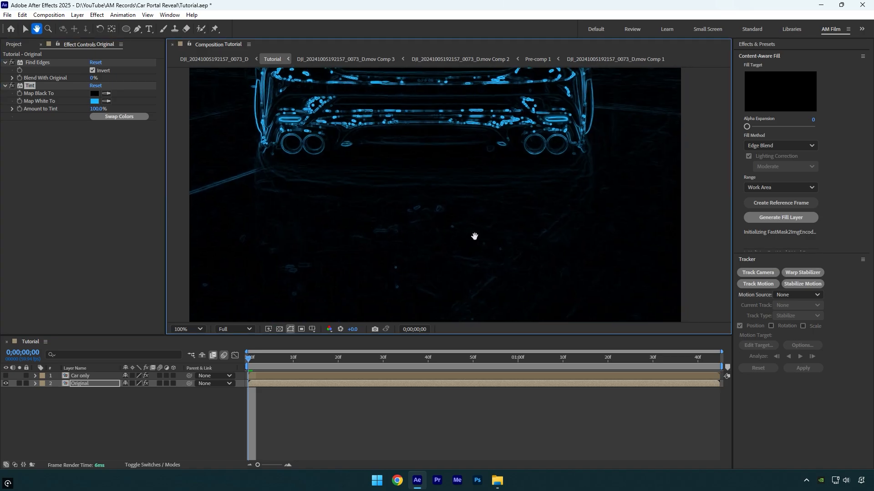
key(ctrl+space)
text(cur)
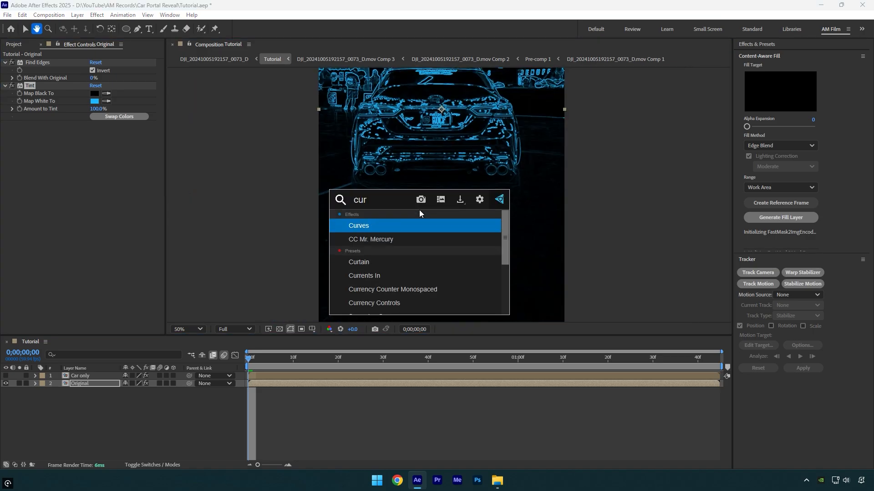
key(Return)
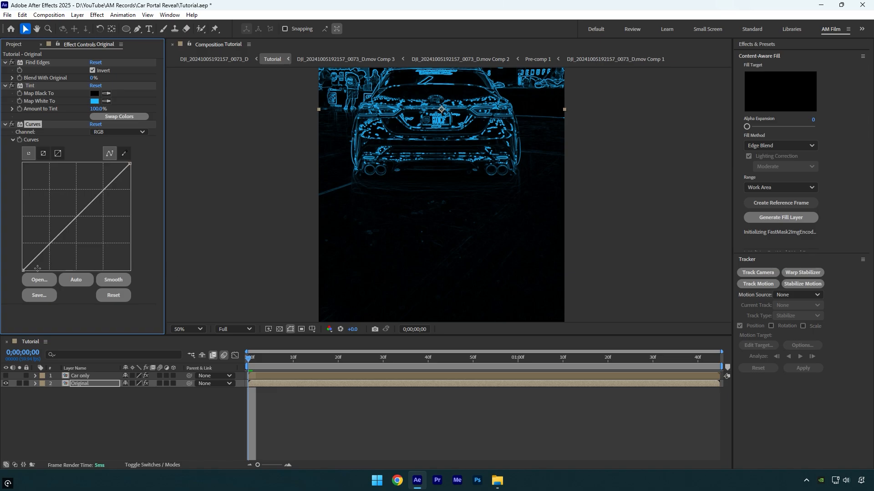
drag(24, 270, 37, 271)
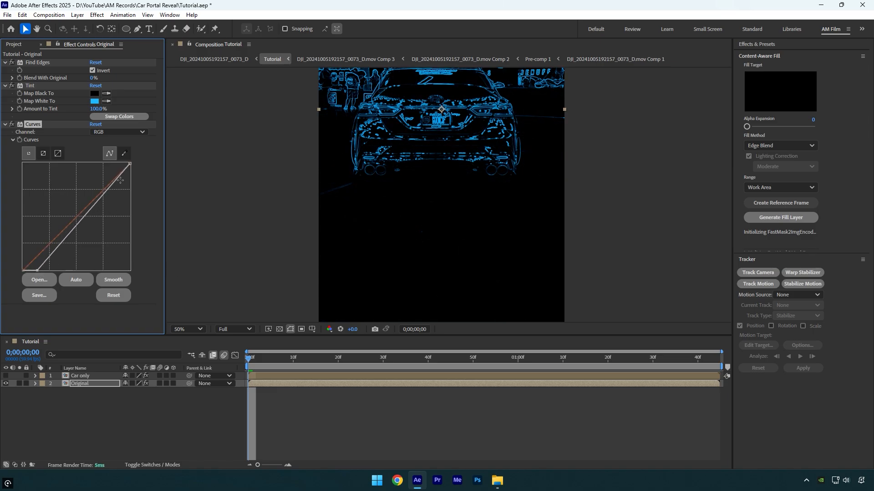
drag(130, 163, 96, 160)
key(comma)
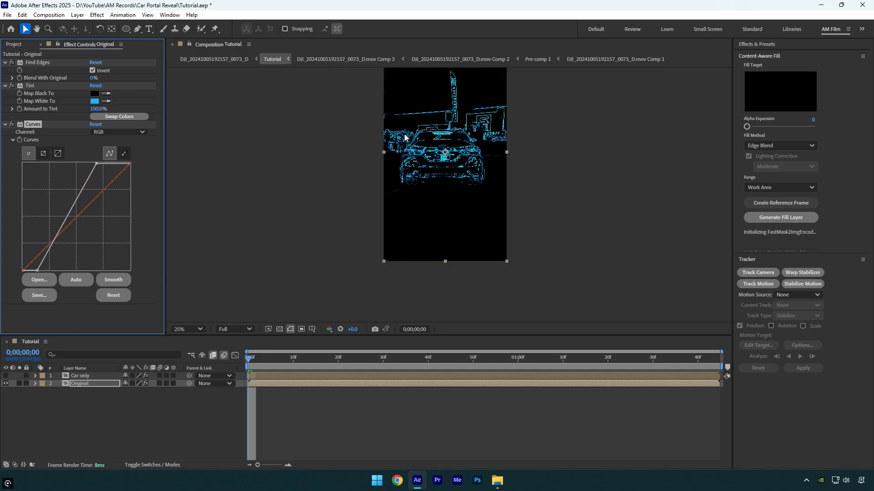
- Apply Deep Glow to the Original layer with Exposure 0.53 and Radius 457
drag(435, 127, 431, 167)
key(ctrl+space)
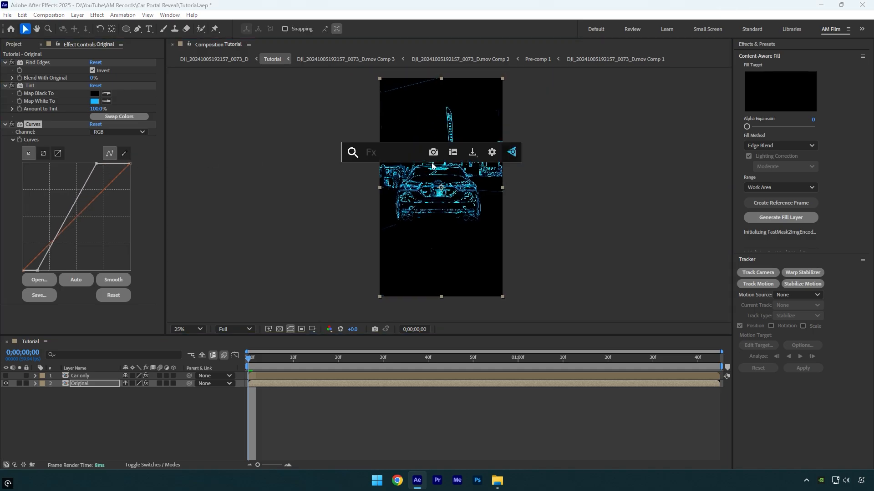
text(de)
key(Return)
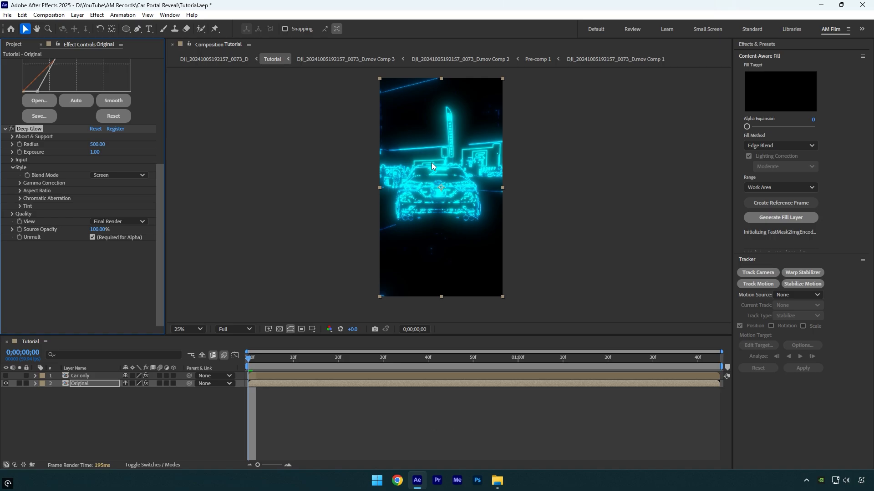
drag(97, 150, 72, 149)
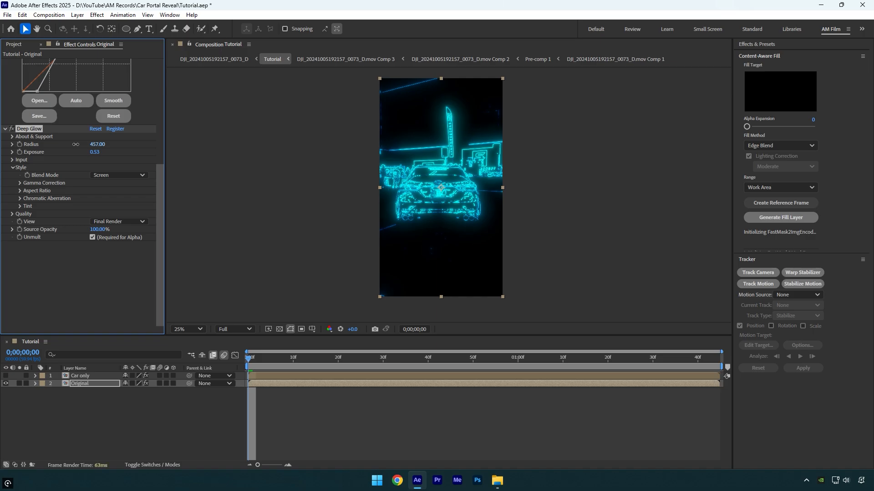
- Create a white 1080 x 1920 px solid named "Transition" above the Original layer and draw a circular mask centred over the car
right_click(150, 406)
mouse_move(185, 294)
click(294, 317)
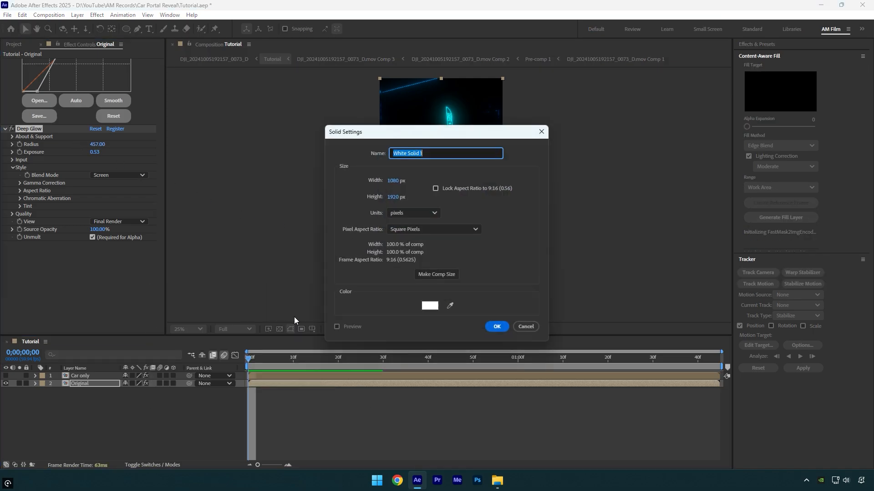
text(Transition)
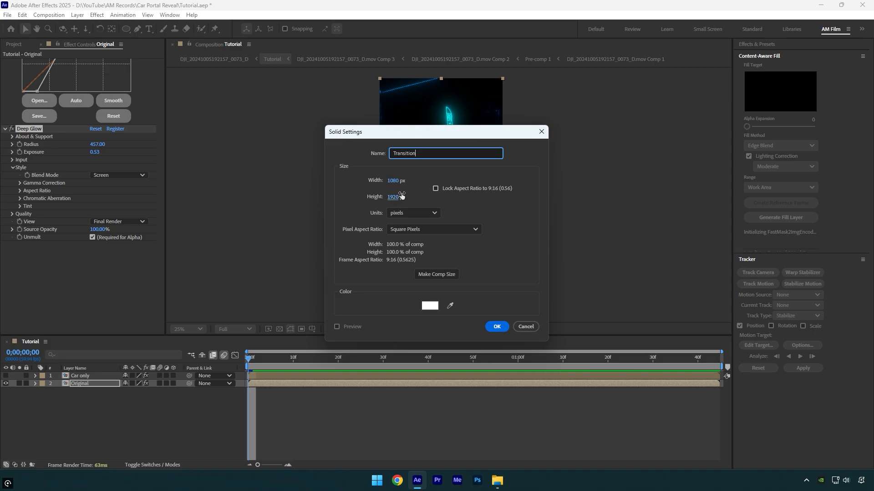
click(497, 327)
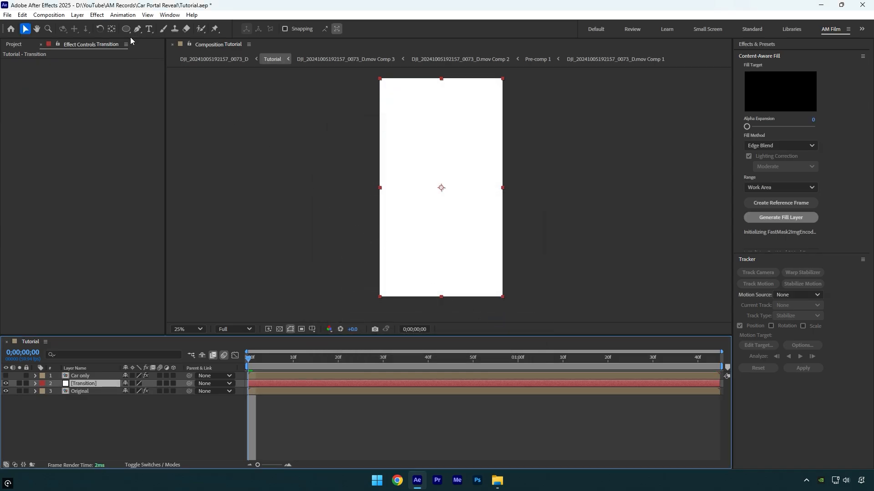
drag(126, 28, 171, 53)
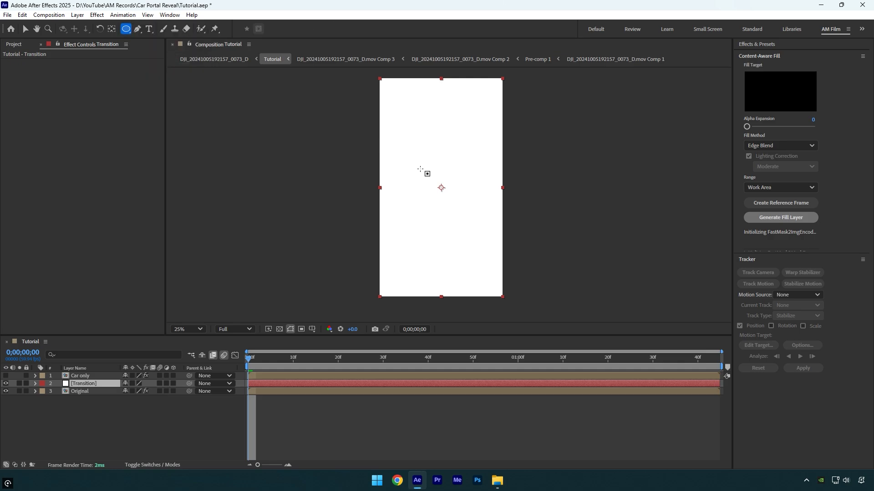
drag(419, 169, 468, 208)
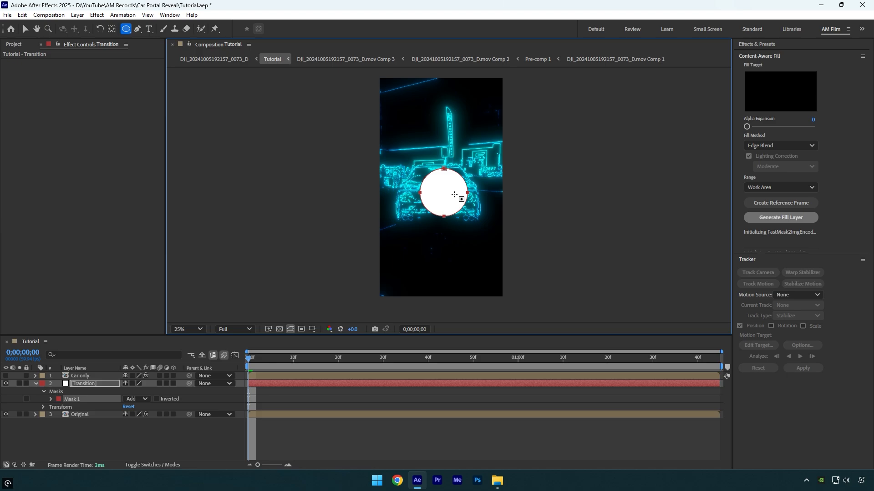
- Keyframe the Transition layer's Mask Expansion at 1058 pixels at 0;00;00;48 and -215 pixels at the first frame
click(51, 399)
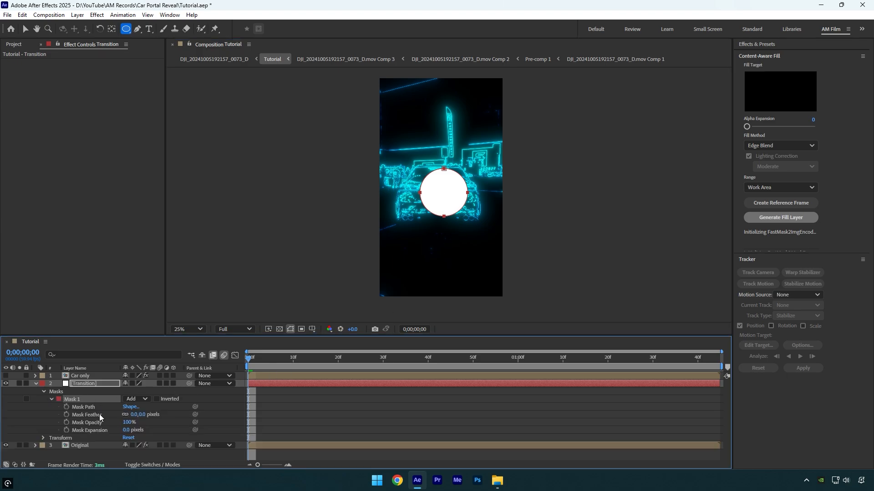
drag(254, 371, 464, 360)
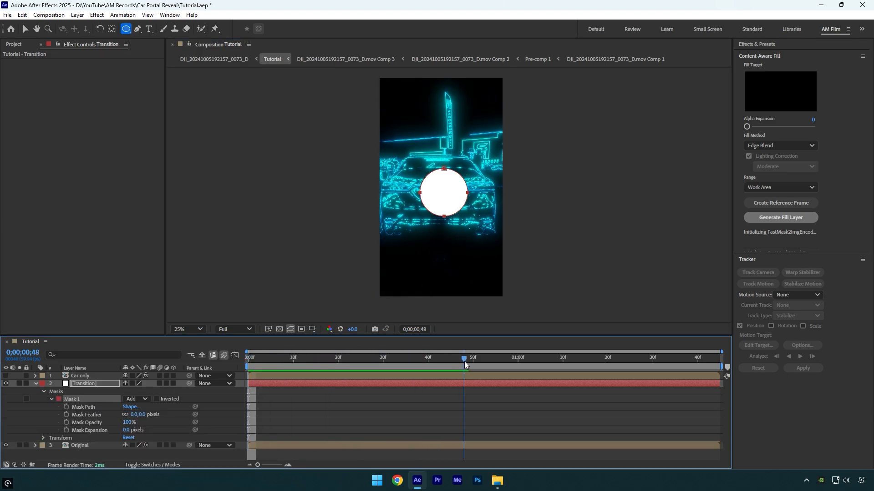
click(67, 431)
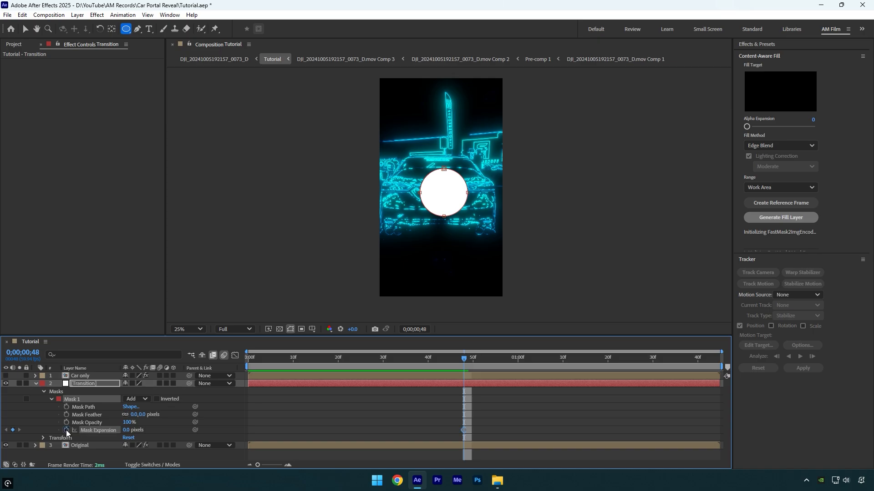
drag(128, 432, 349, 420)
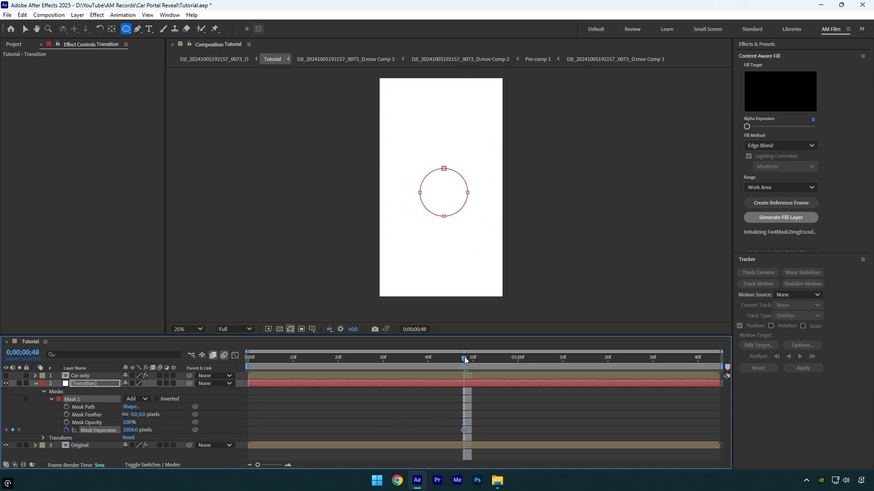
drag(465, 360, 227, 400)
drag(130, 431, 66, 431)
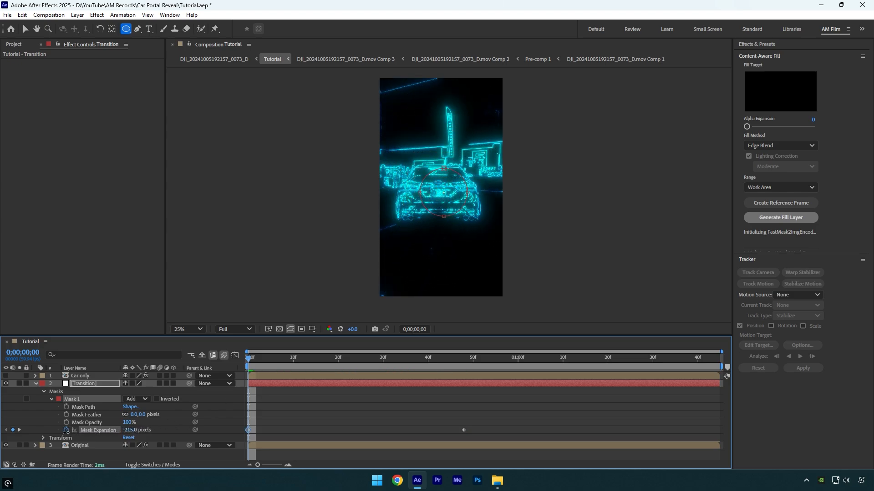
- Apply Easy Ease to both Mask Expansion keyframes and show their curve in the Graph Editor
drag(489, 413, 277, 434)
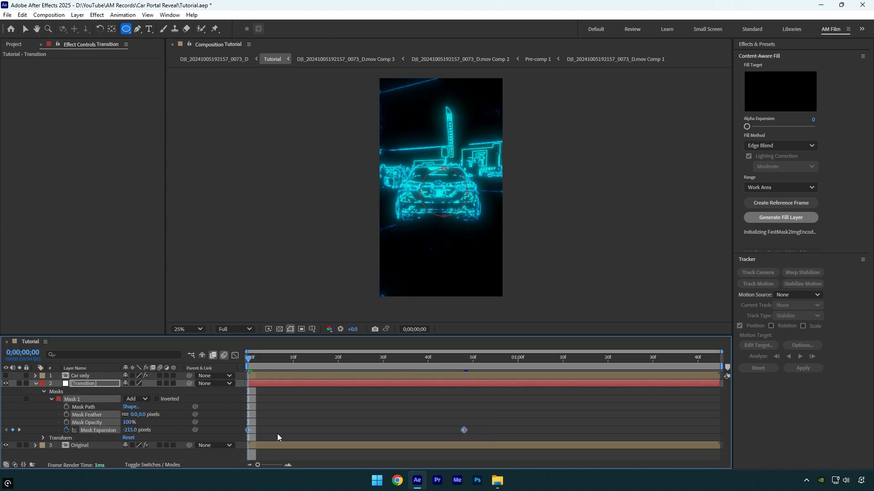
key(F9)
click(237, 357)
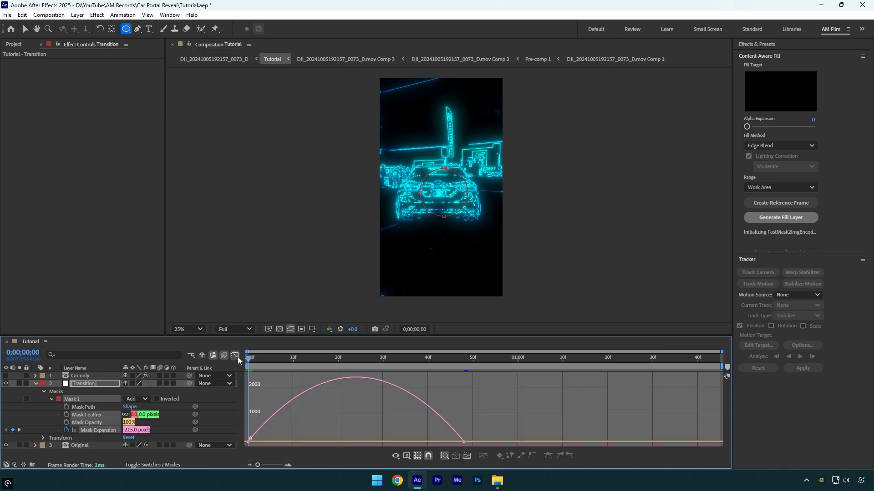
- Lengthen the ease of the first Mask Expansion keyframe in the speed graph, close the Graph Editor and preview the expansion
right_click(320, 417)
click(355, 340)
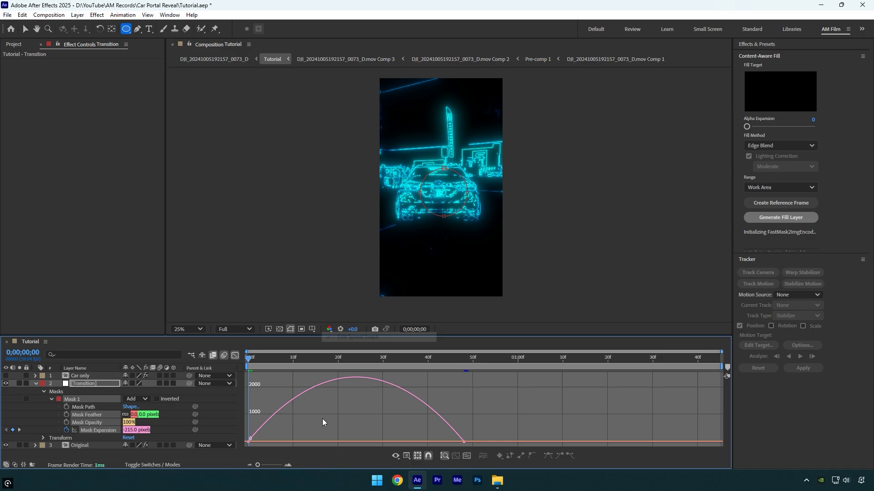
drag(293, 426, 229, 450)
drag(286, 442, 343, 441)
click(235, 356)
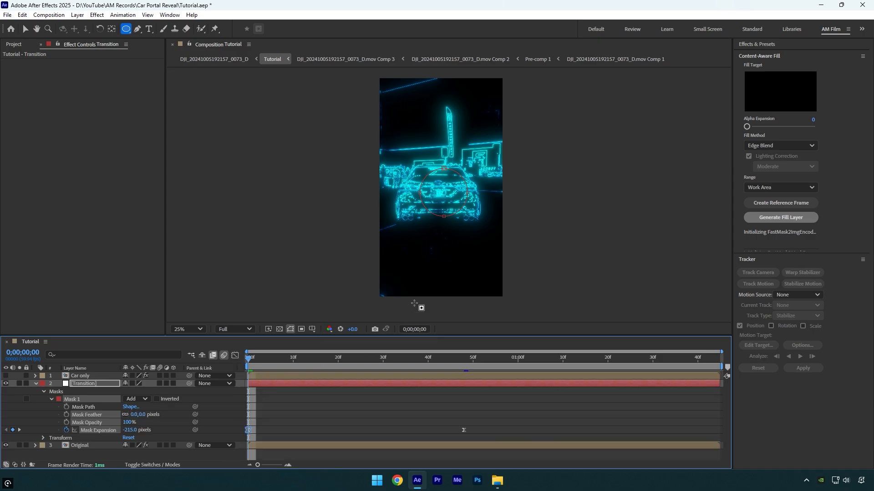
key(space)
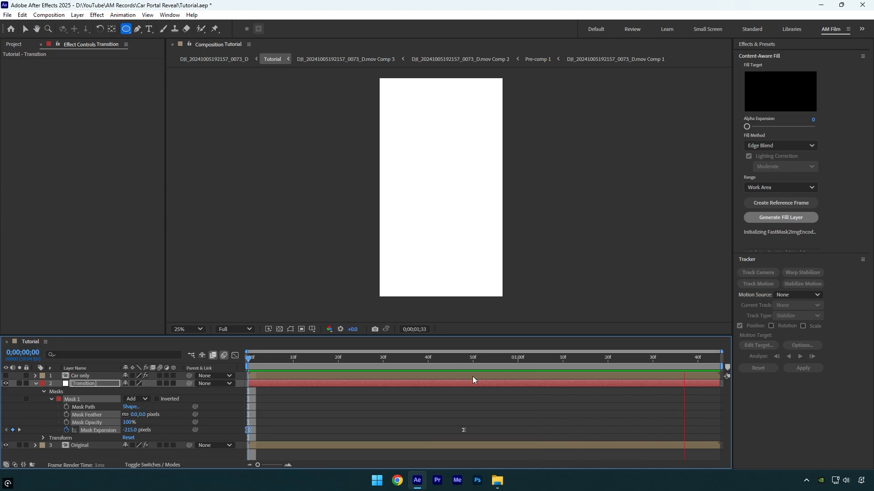
drag(449, 362, 380, 365)
- Apply Turbulent Displace to the Transition layer with Displacement Twist Smoother, Complexity 10, Amount 79 and Size 140
key(v)
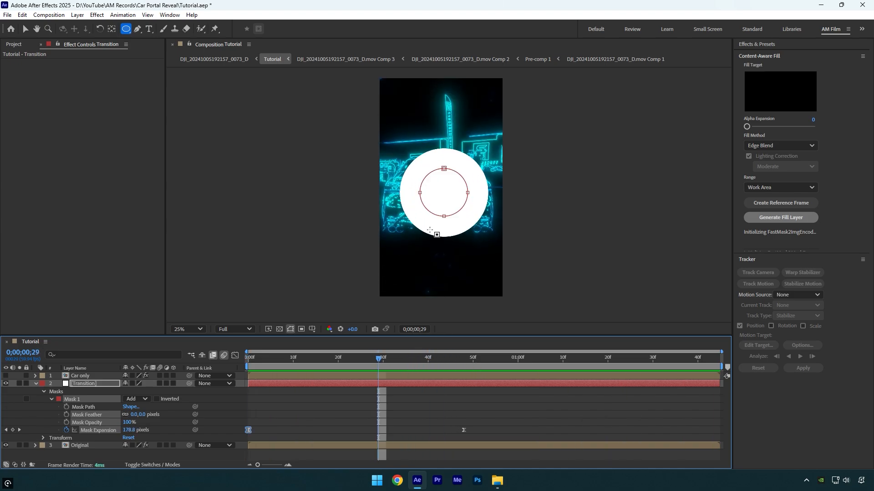
key(ctrl+space)
text(turbu)
key(Return)
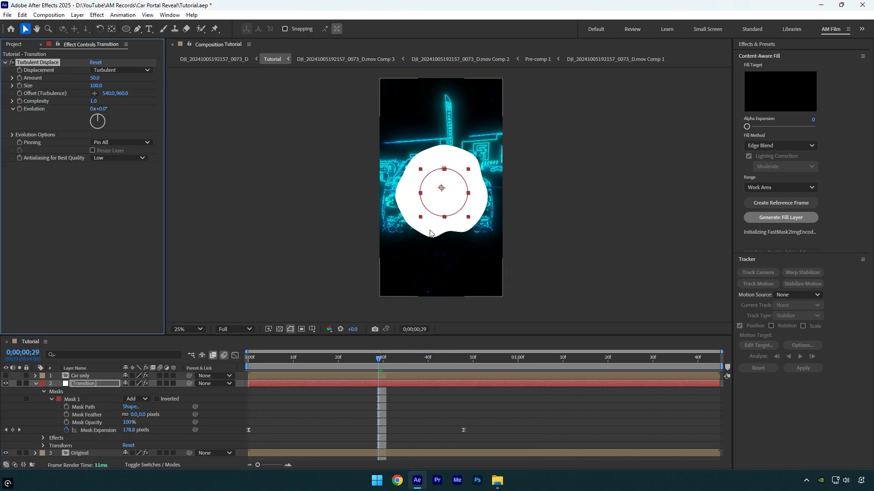
click(121, 70)
click(131, 136)
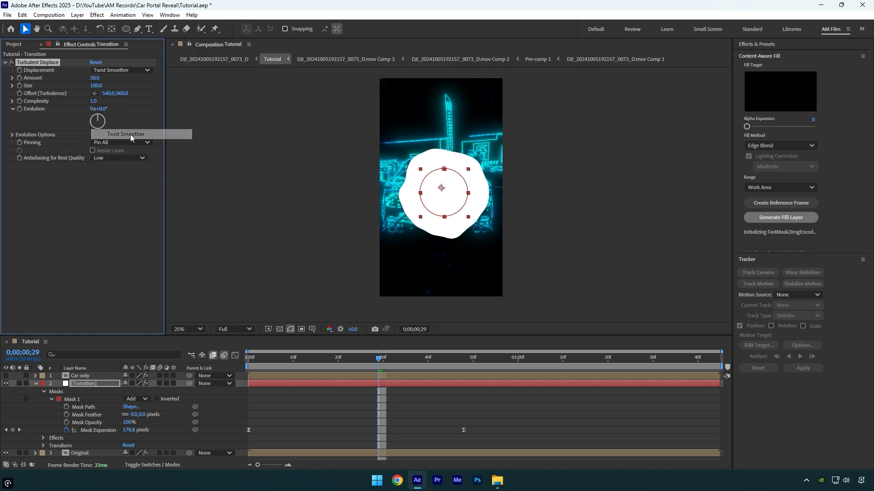
drag(106, 103, 220, 102)
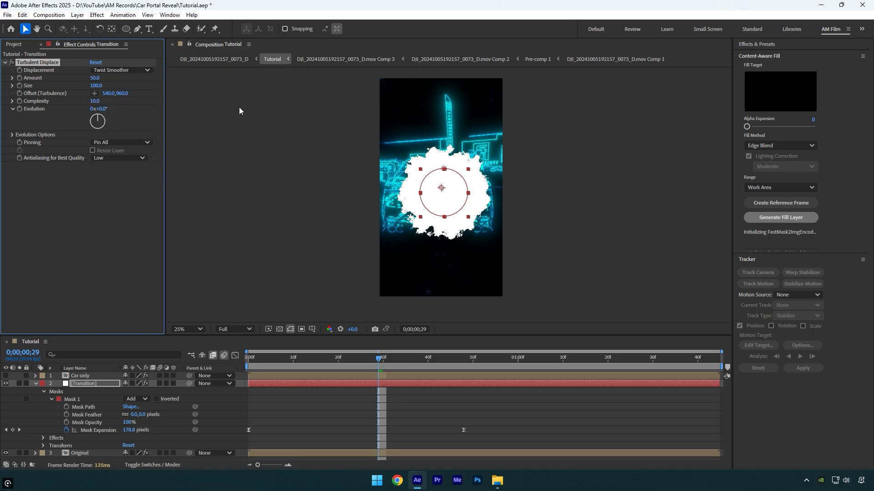
drag(95, 79, 118, 86)
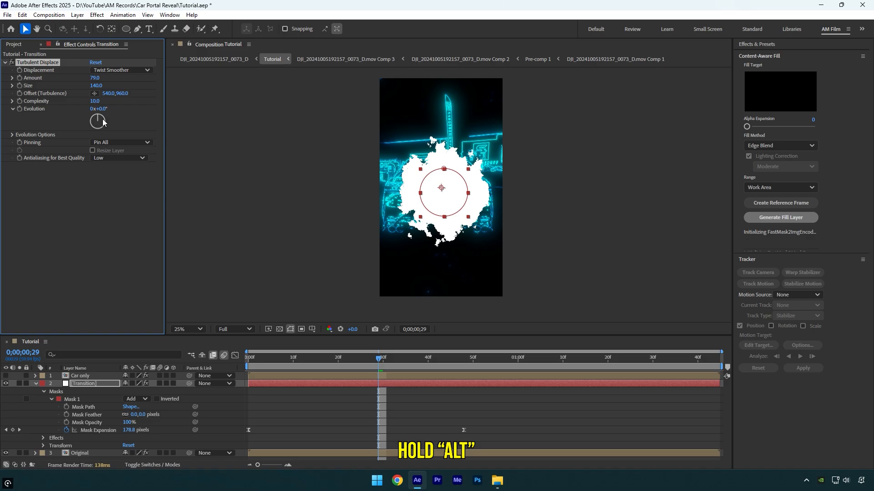
- Add the expression time*250 to Turbulent Displace's Evolution and preview the animated edge
alt+click(18, 109)
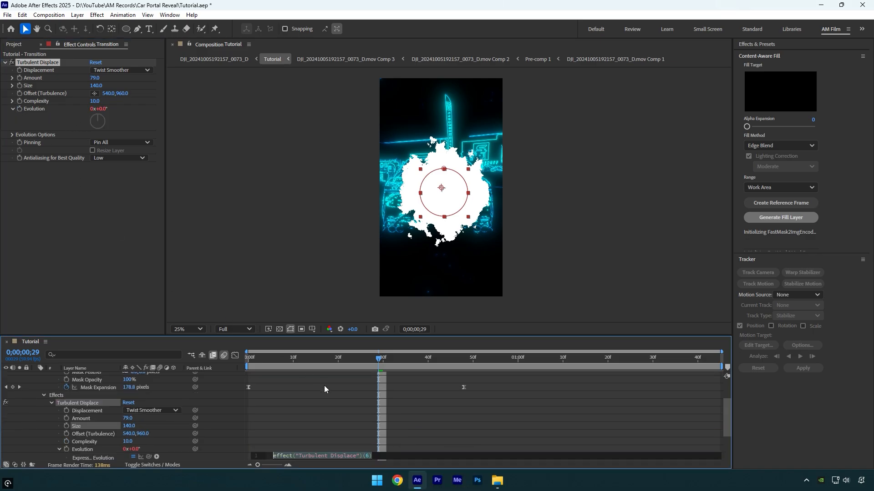
text(time)
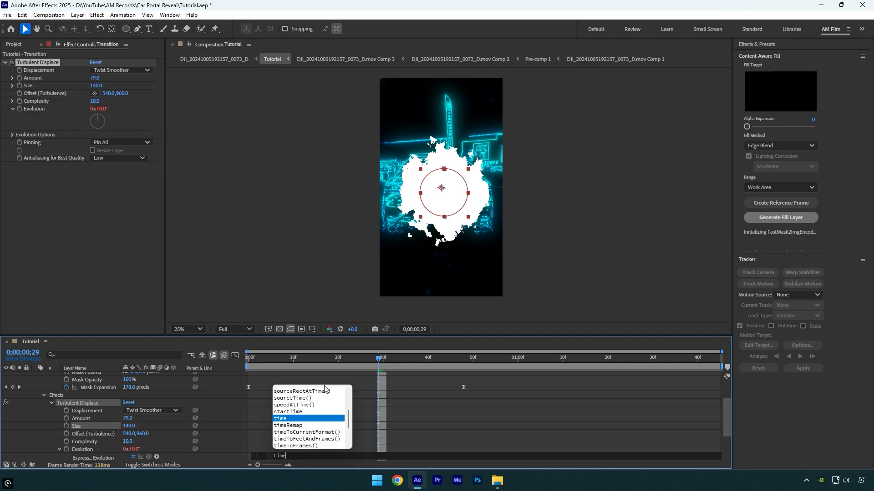
text(*250)
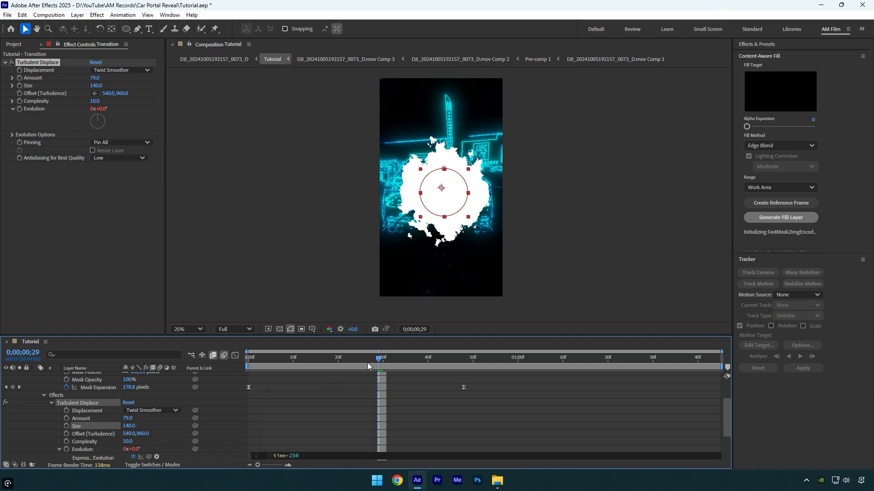
drag(367, 362, 290, 361)
key(space)
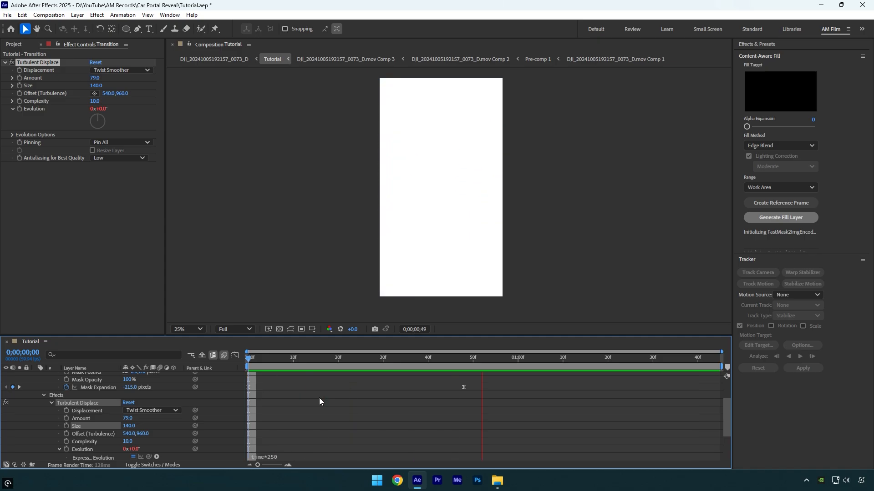
key(space)
click(316, 360)
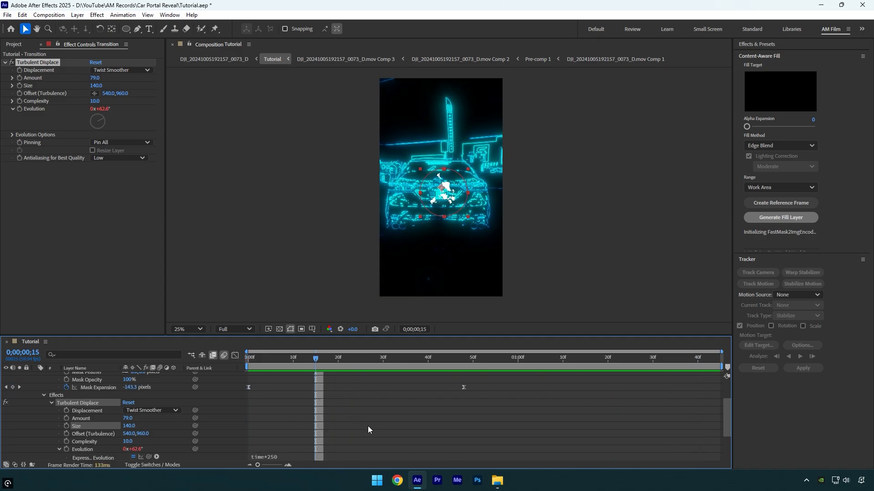
- Show only the Transition layer's keyframed properties, enable its motion blur and check the mask around 0;00;00;28
key(u)
click(159, 384)
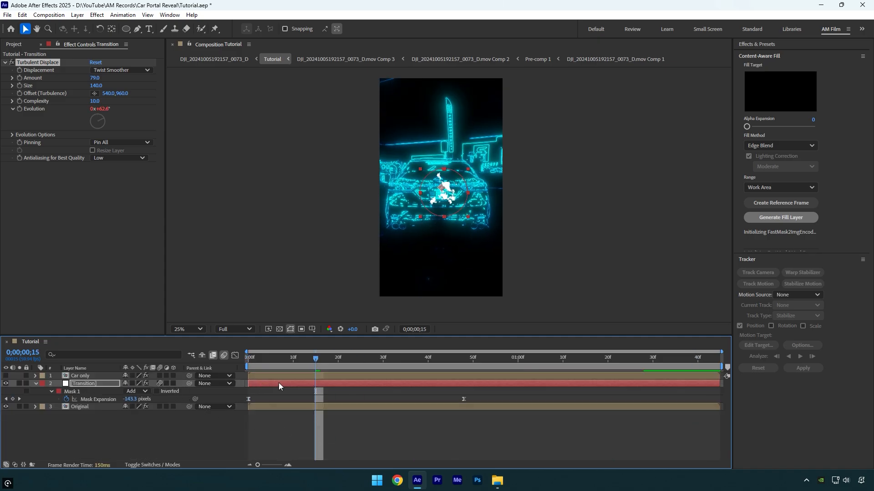
click(282, 363)
drag(282, 362, 374, 362)
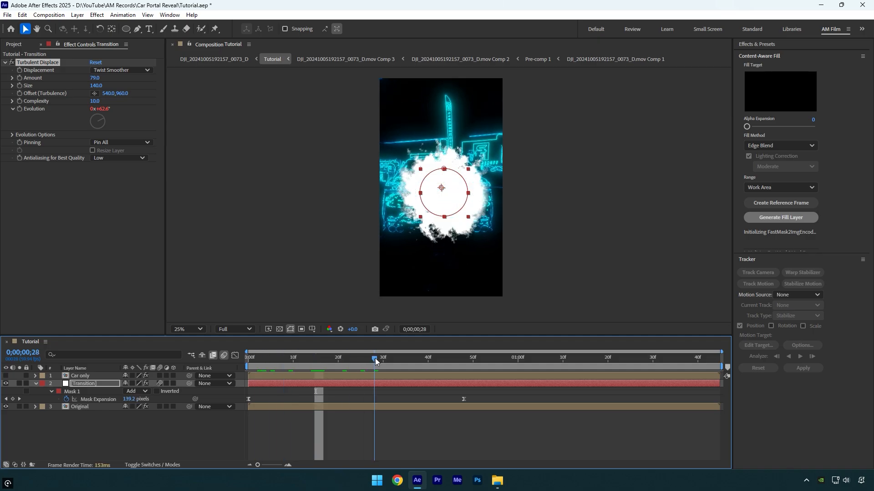
- Duplicate the Original layer, place the copy at the top of the layer stack and rename it "Matte / Solid"
click(85, 406)
key(ctrl+d)
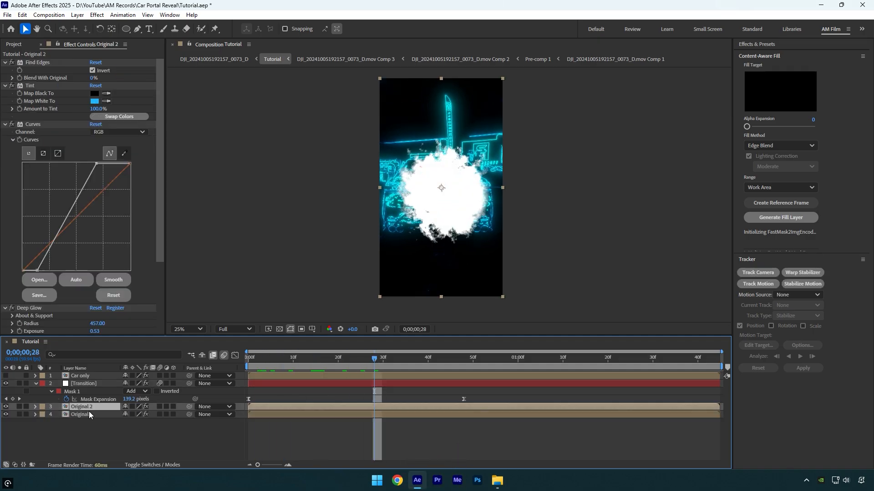
drag(87, 406, 88, 376)
key(Return)
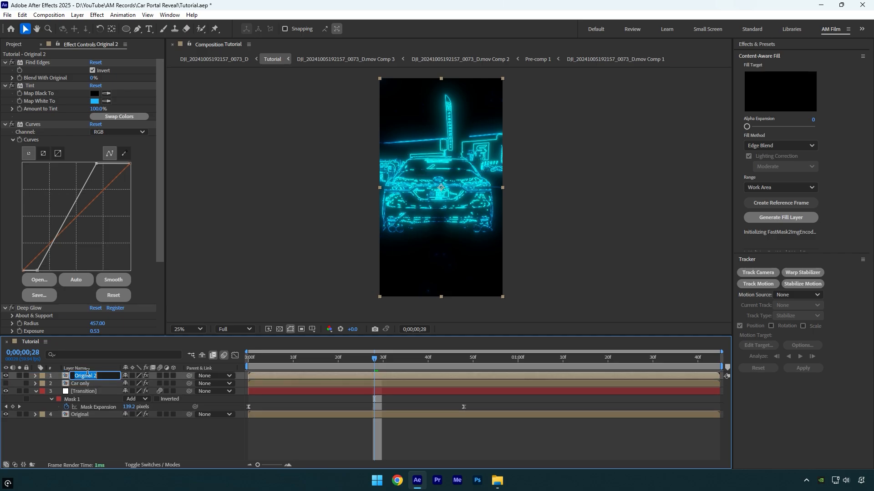
text(Matte / Solid)
key(Return)
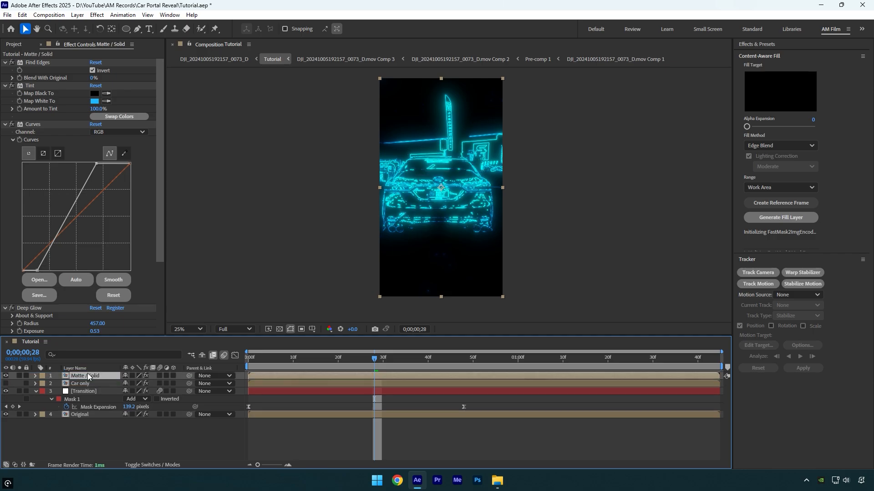
- Remove the Curves, Tint, Find Edges and Deep Glow effects from the Matte / Solid layer
click(139, 208)
key(Delete)
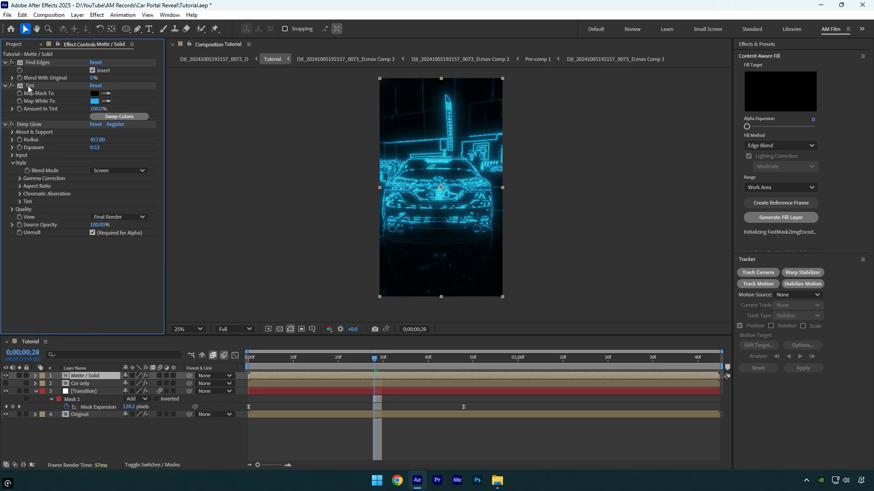
click(28, 85)
key(Delete)
click(35, 63)
key(Delete)
click(32, 63)
key(Delete)
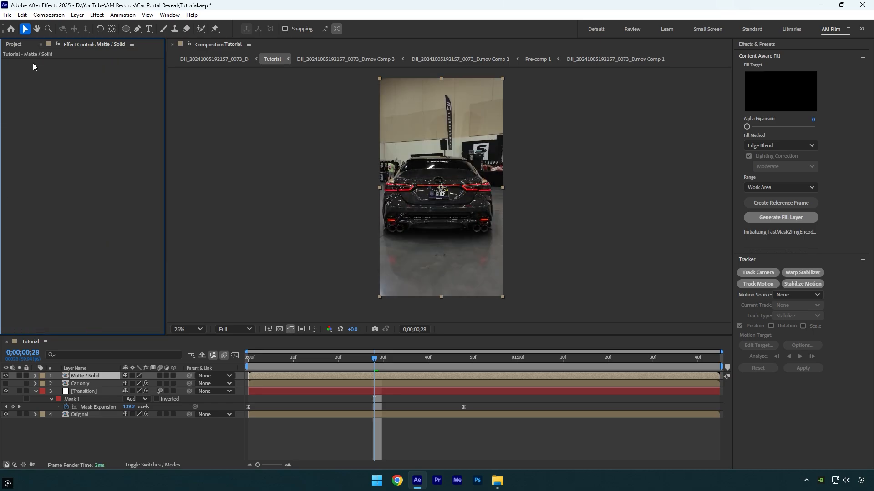
- Set the Matte / Solid layer's track matte to the Transition layer and preview the reveal from the first frame
click(144, 464)
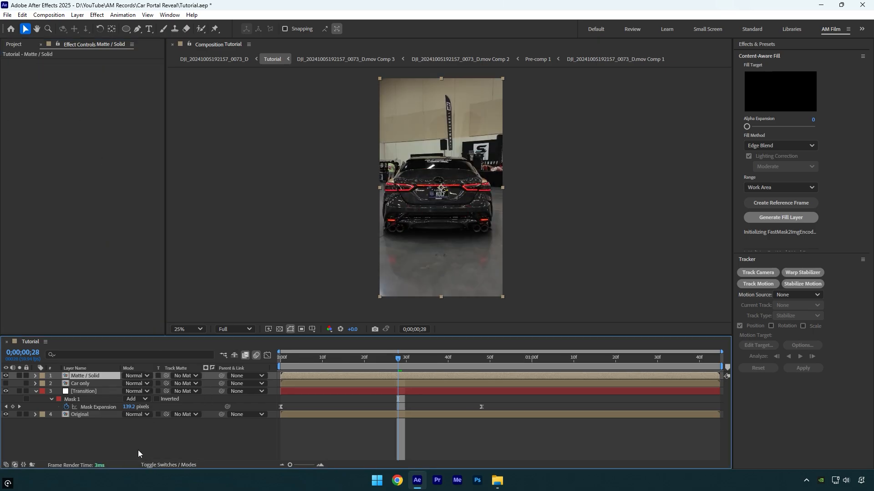
click(186, 376)
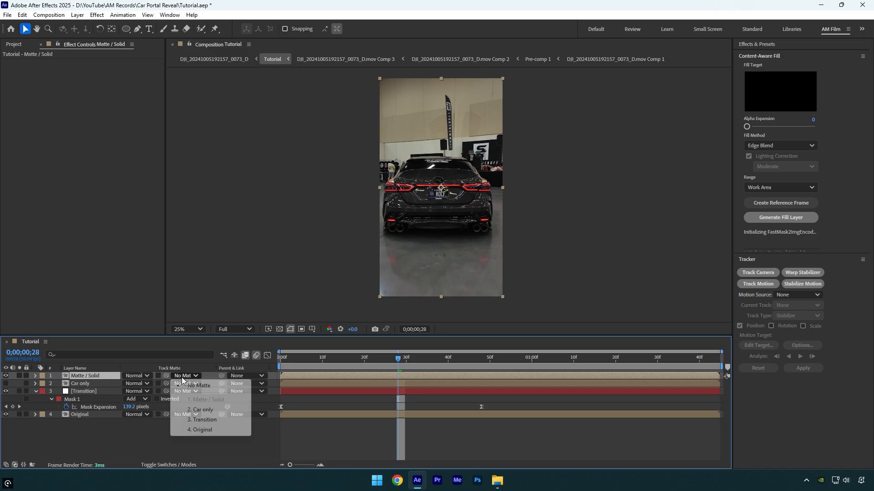
click(208, 422)
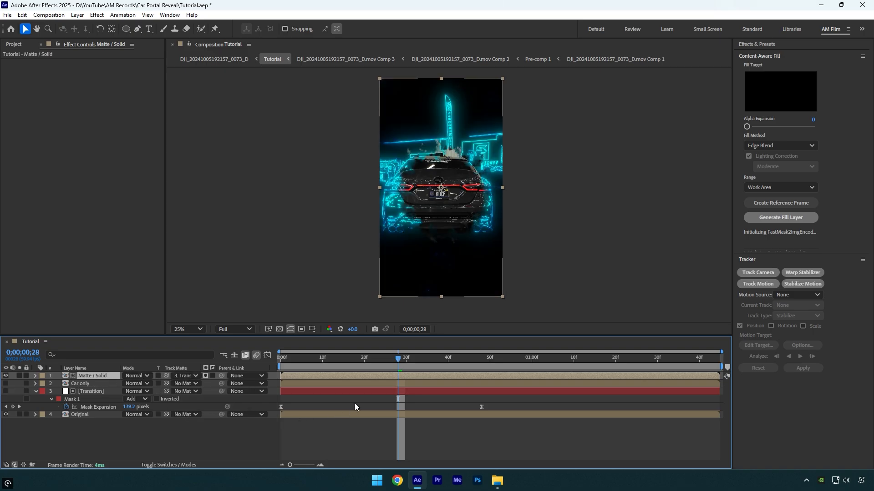
key(Home)
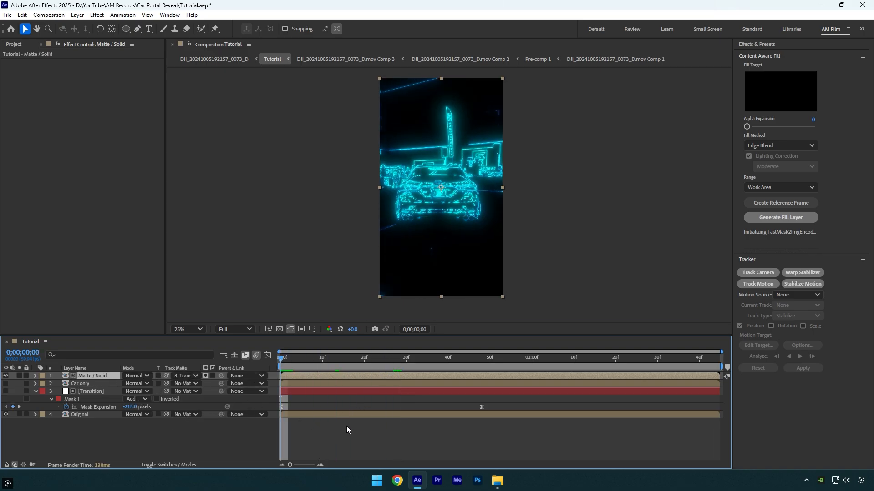
key(space)
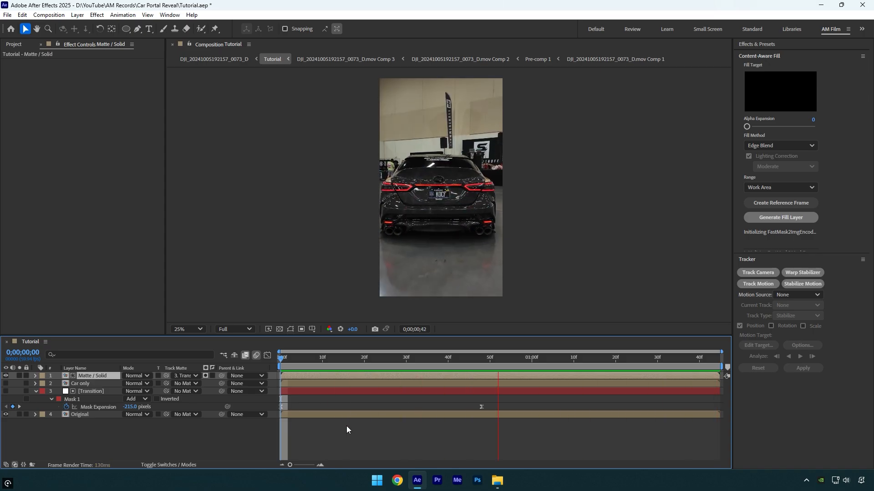
key(space)
- Move the last Mask Expansion keyframe to about 0;00;01;16 to slow the reveal and preview it from the start
drag(502, 403, 279, 411)
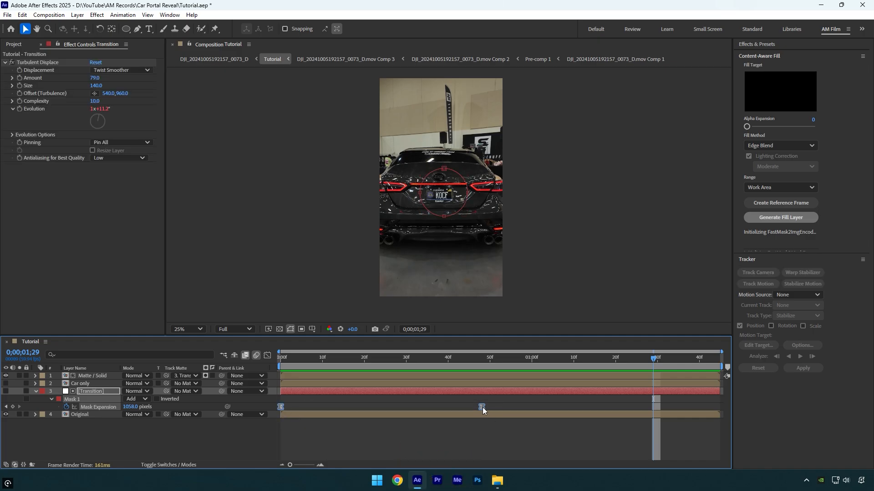
drag(483, 407, 599, 411)
drag(656, 360, 276, 410)
key(space)
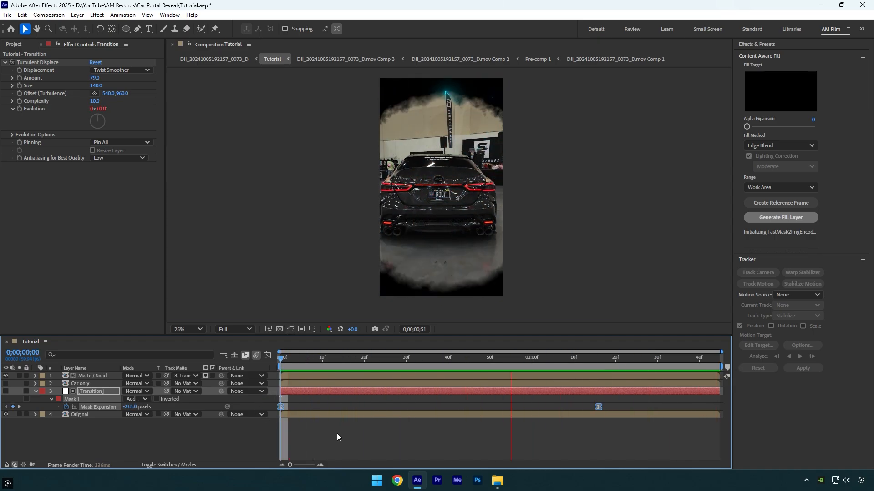
- Set the Transition layer's Mask Feather to 173 pixels and preview the softened reveal edge
click(478, 359)
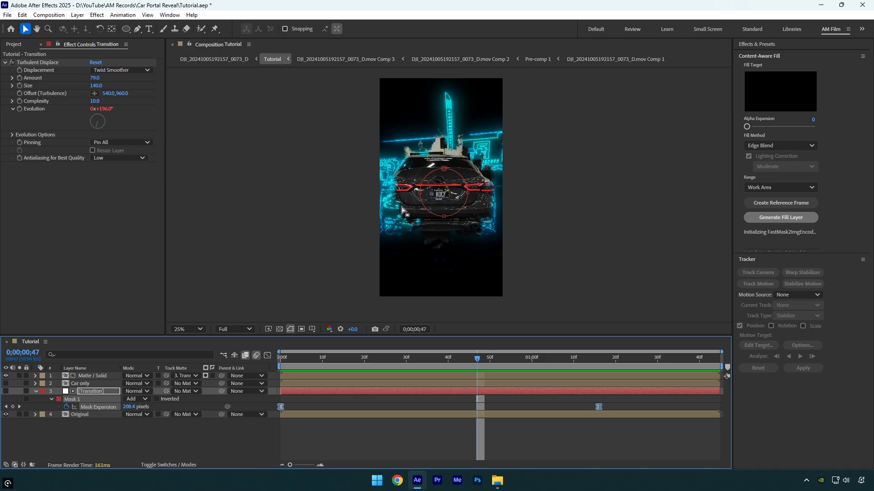
click(95, 394)
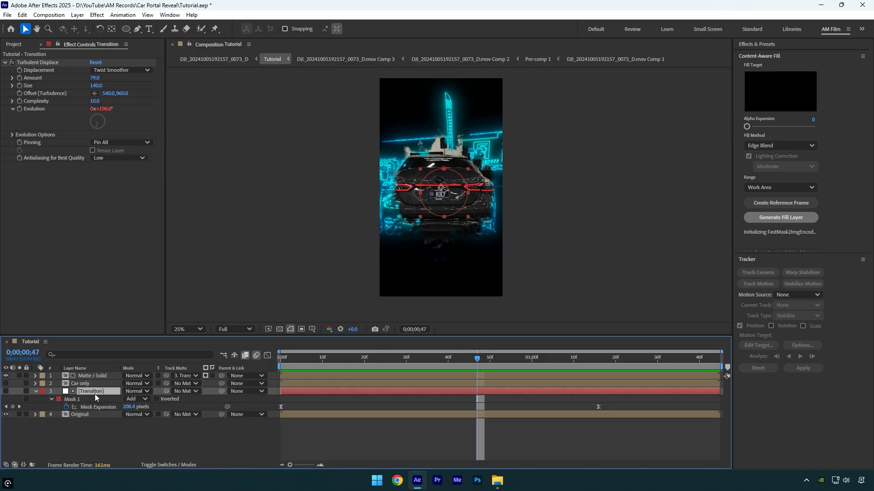
key(f)
drag(135, 407, 209, 408)
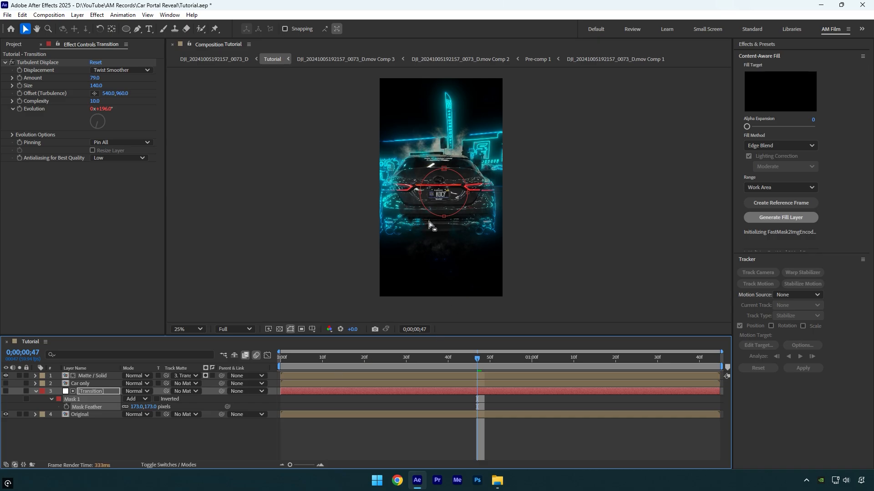
drag(483, 357, 432, 365)
key(space)
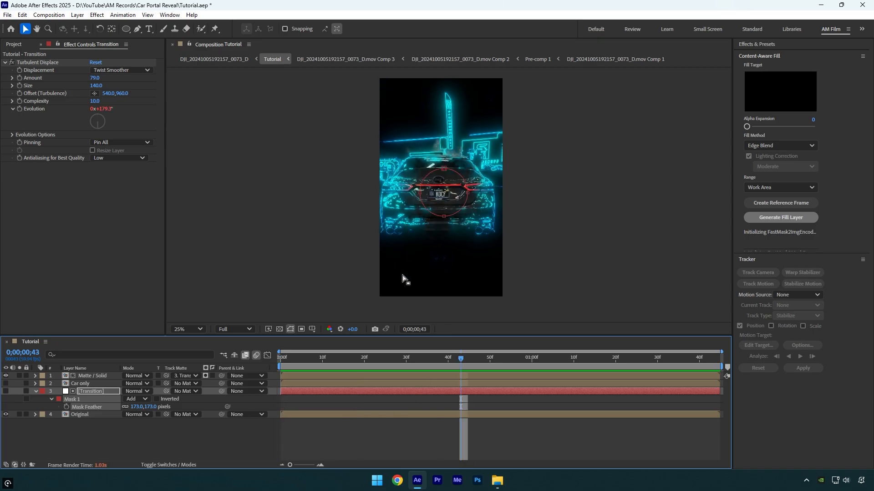
- Change the Map White To colour of the Original layer's Tint effect to green, 1DFF42
click(90, 413)
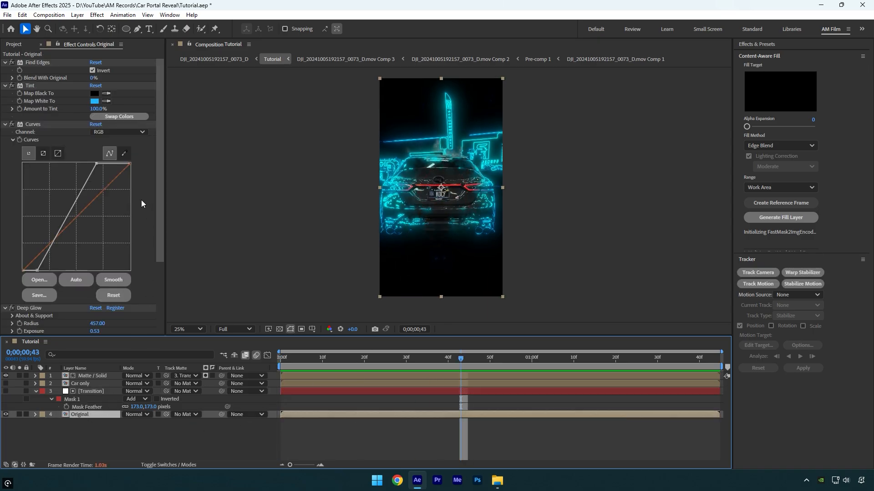
click(93, 102)
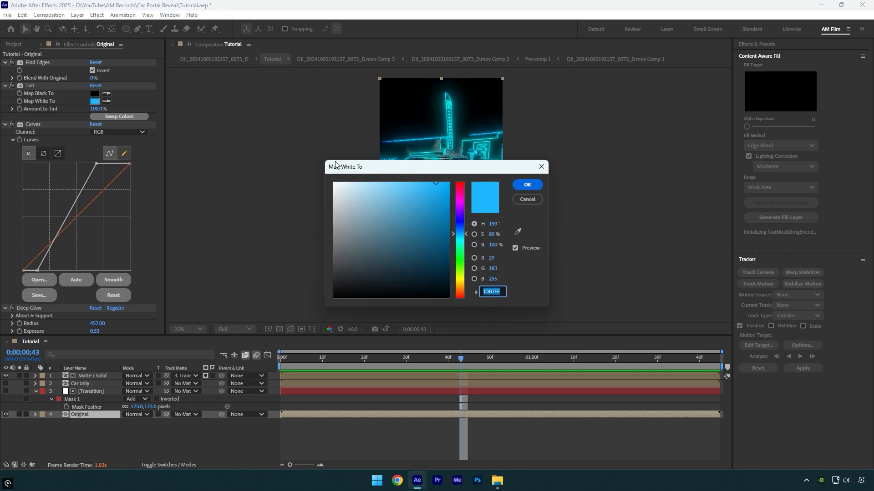
drag(419, 171, 205, 152)
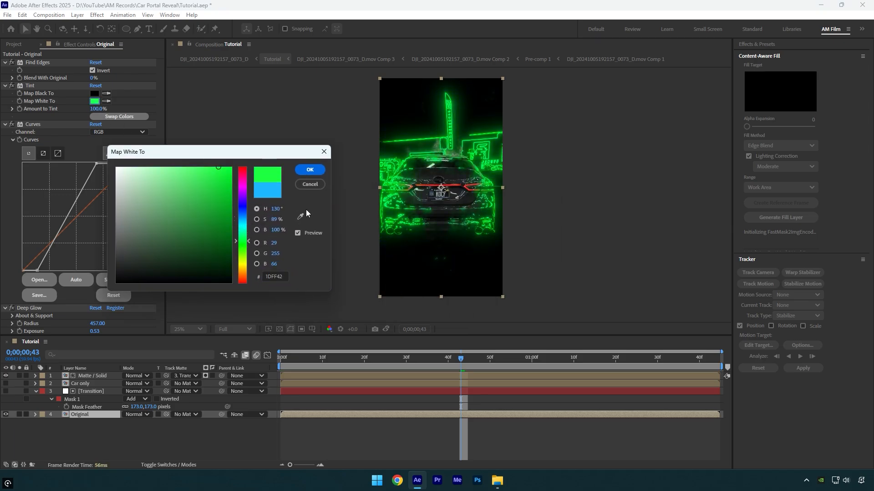
click(310, 170)
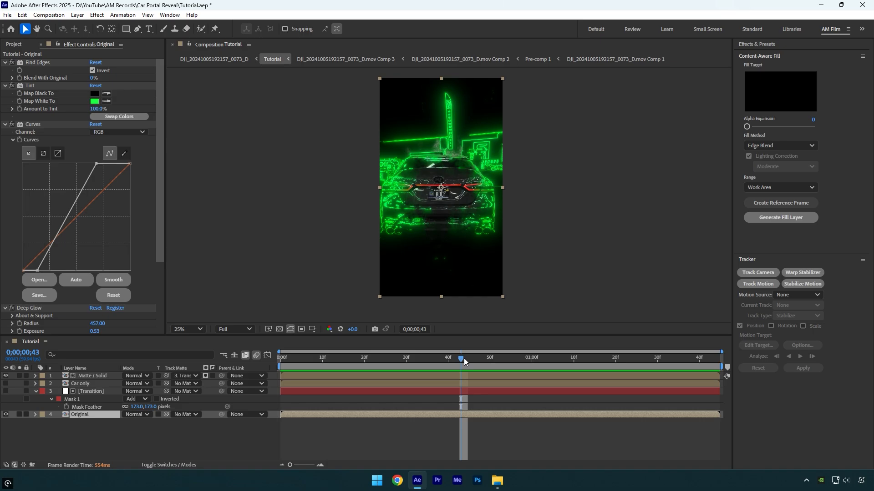
- At 0;00;00;38, make the Car only layer visible and move it above the Matte / Solid layer
drag(464, 360, 443, 363)
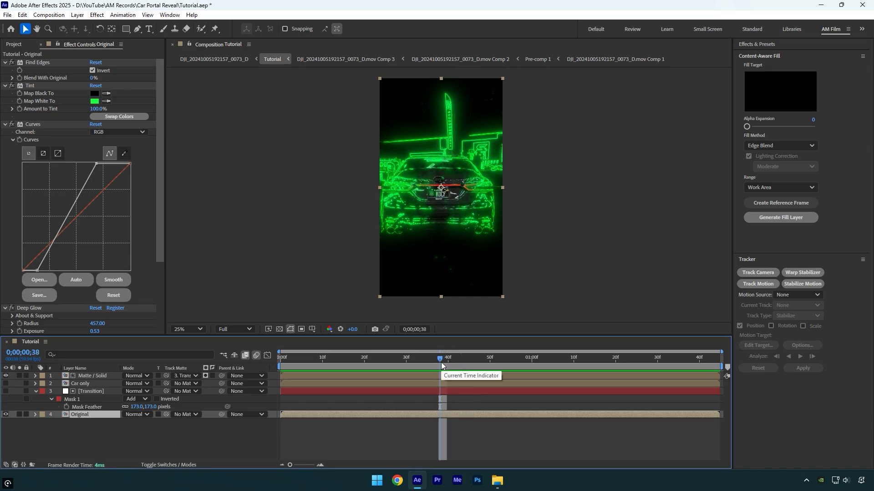
click(6, 383)
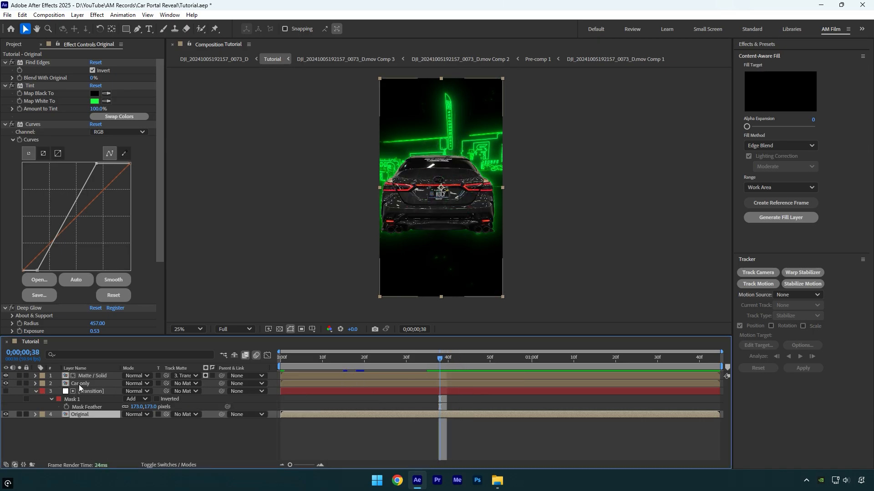
drag(80, 387, 82, 378)
- Keyframe the Car only layer's Position at 0;00;00;38, and set its Y position to -313 at the first frame
key(p)
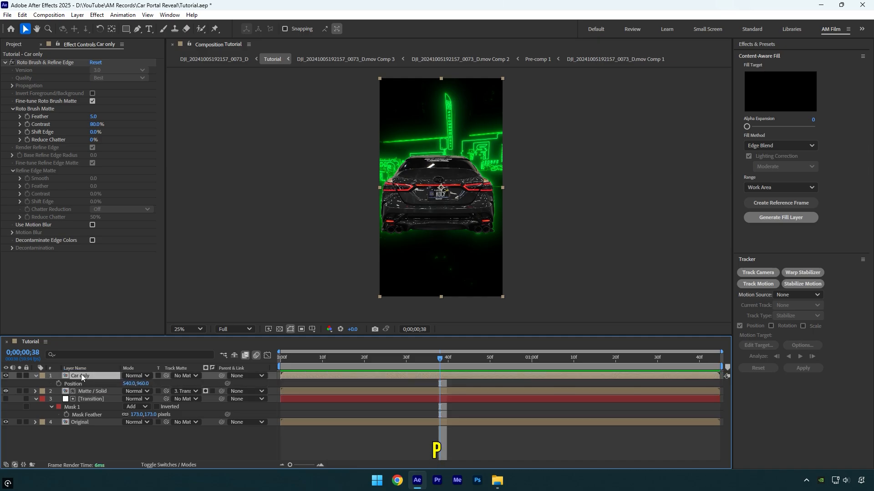
click(58, 383)
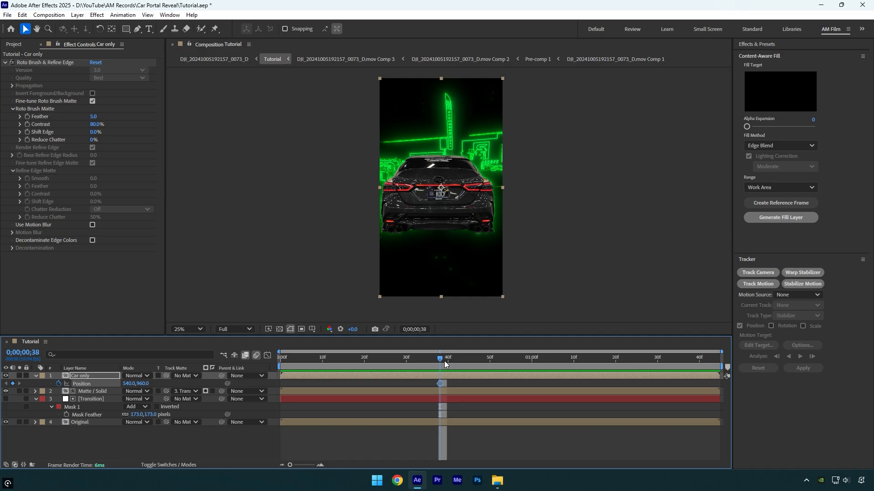
drag(444, 361, 279, 377)
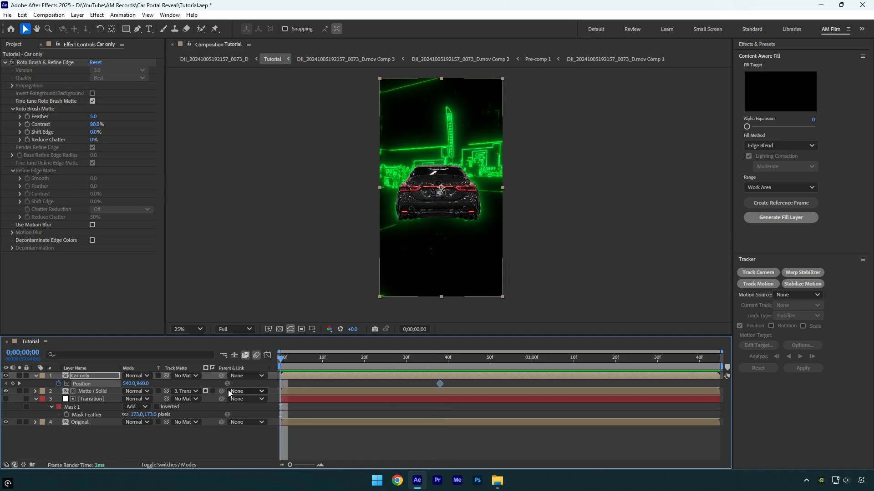
drag(143, 384, 78, 385)
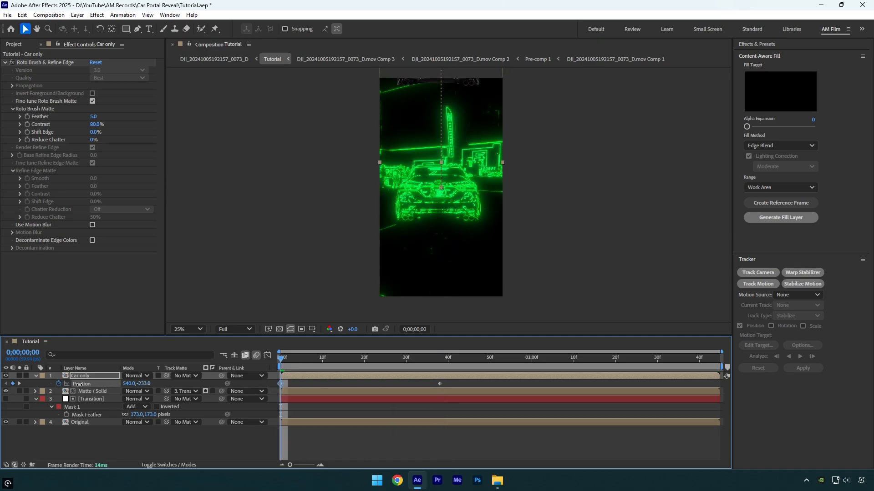
- Apply Easy Ease to both Car only Position keyframes and shape the speed graph to peak sharply just before the last keyframe
click(439, 383)
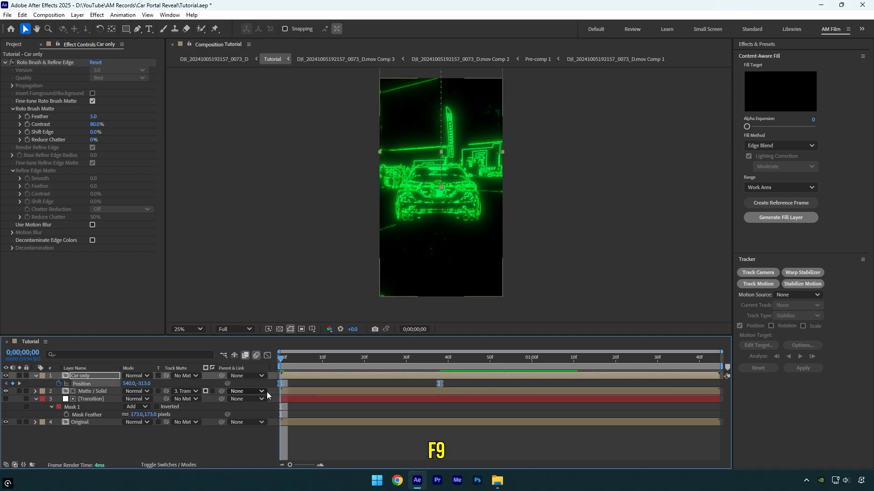
click(267, 356)
click(280, 442)
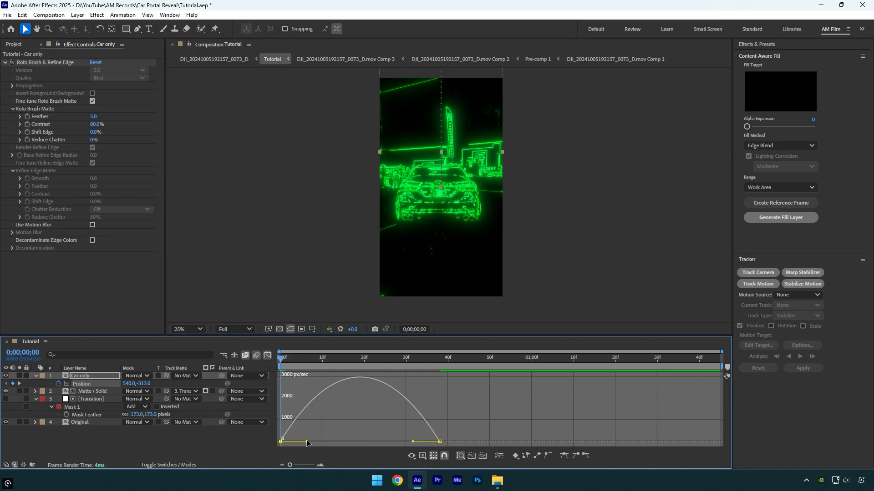
drag(307, 441, 456, 442)
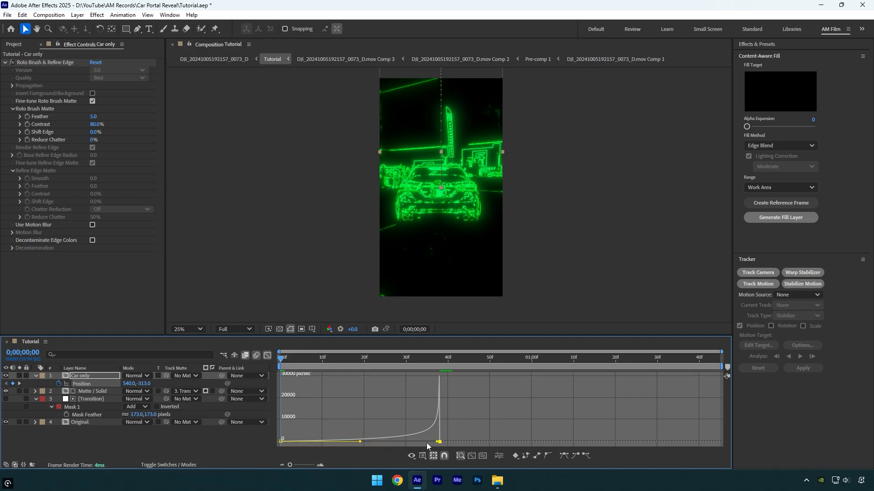
click(268, 357)
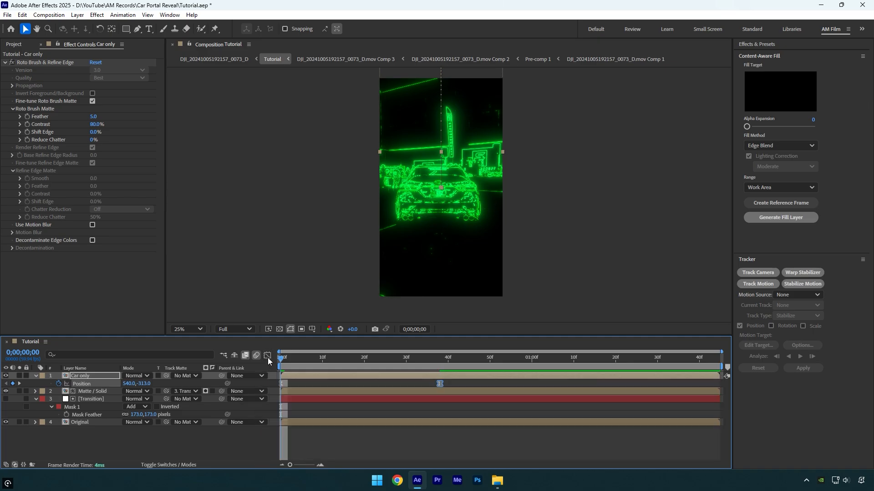
- Enable motion blur on the Car only layer and preview the car dropping in from the first frame
click(181, 463)
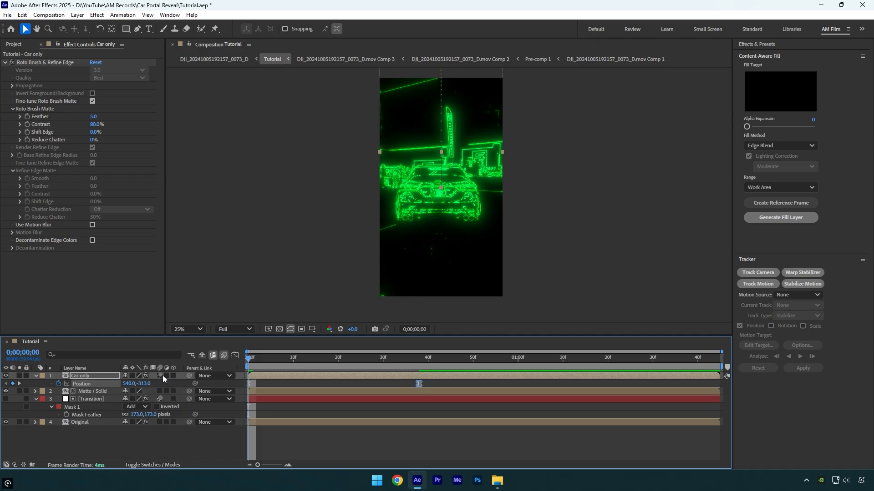
click(313, 433)
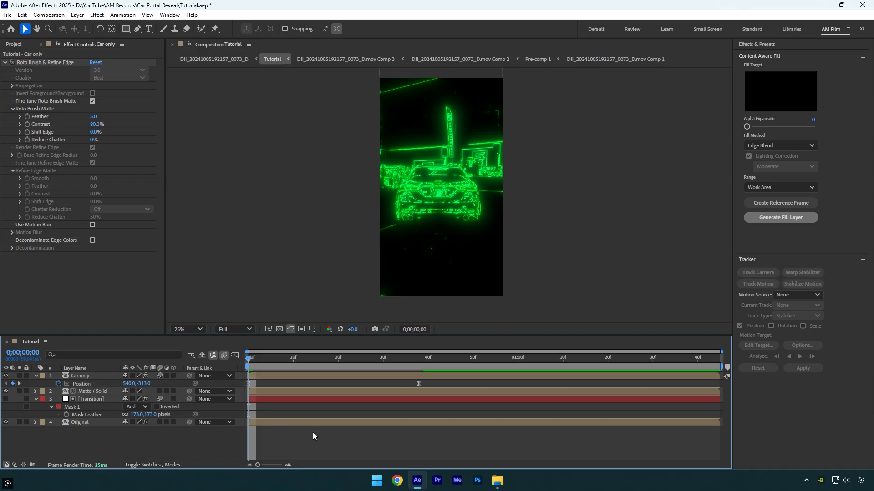
key(space)
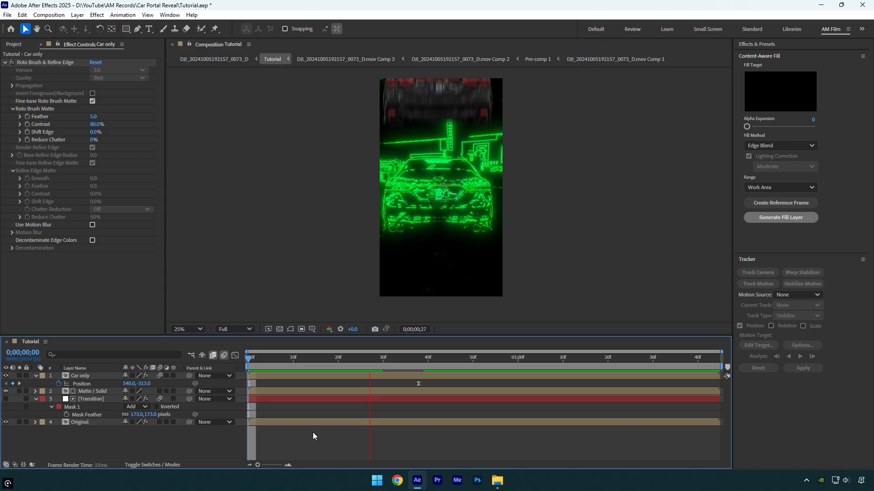